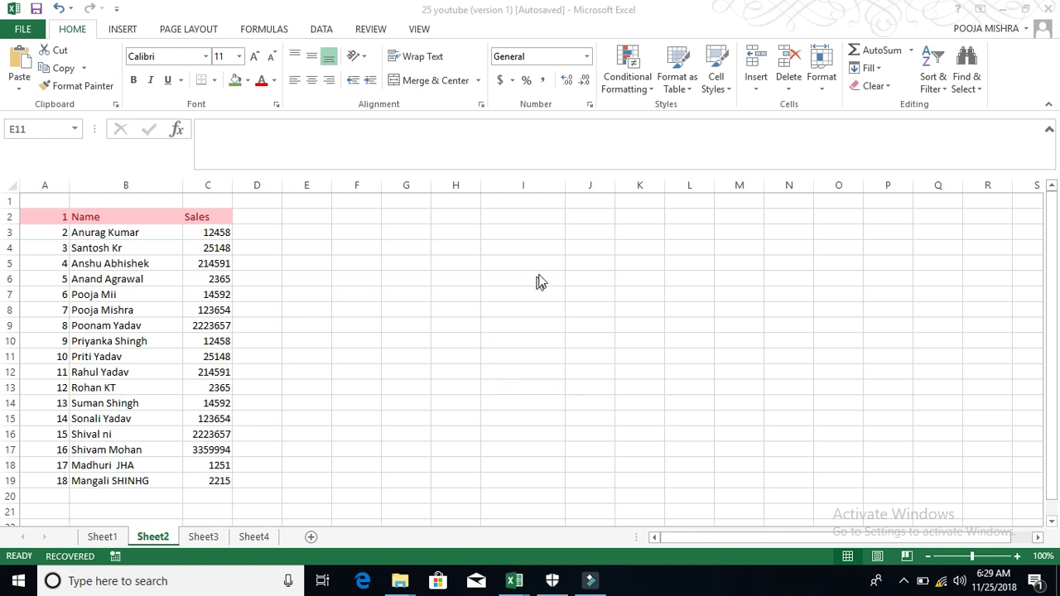
- Add list data validation to cell I3 with the source entries Name,Total Sales
left_click(519, 232)
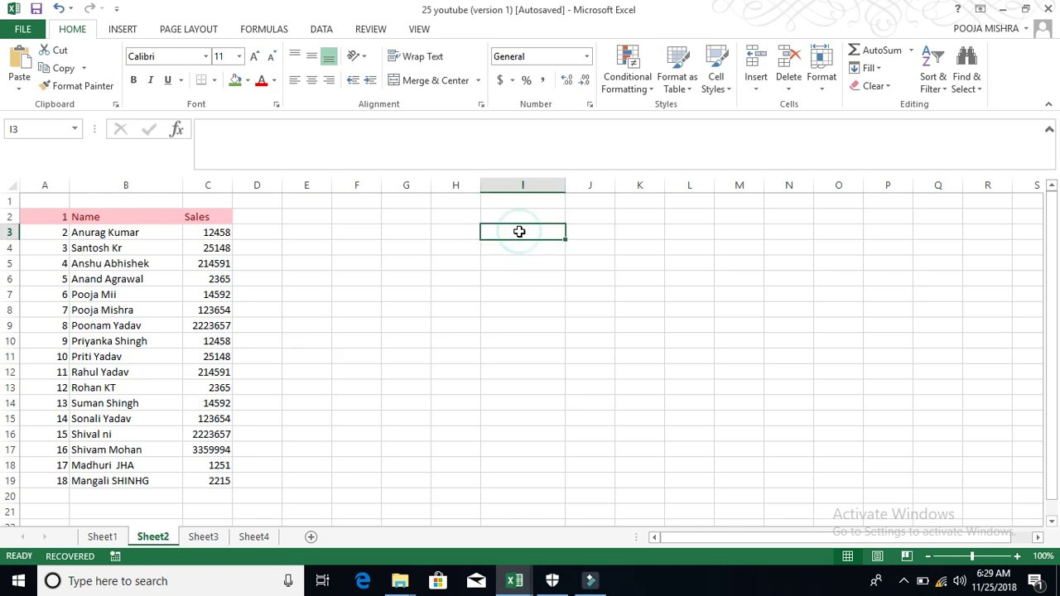
left_click(323, 31)
left_click(645, 89)
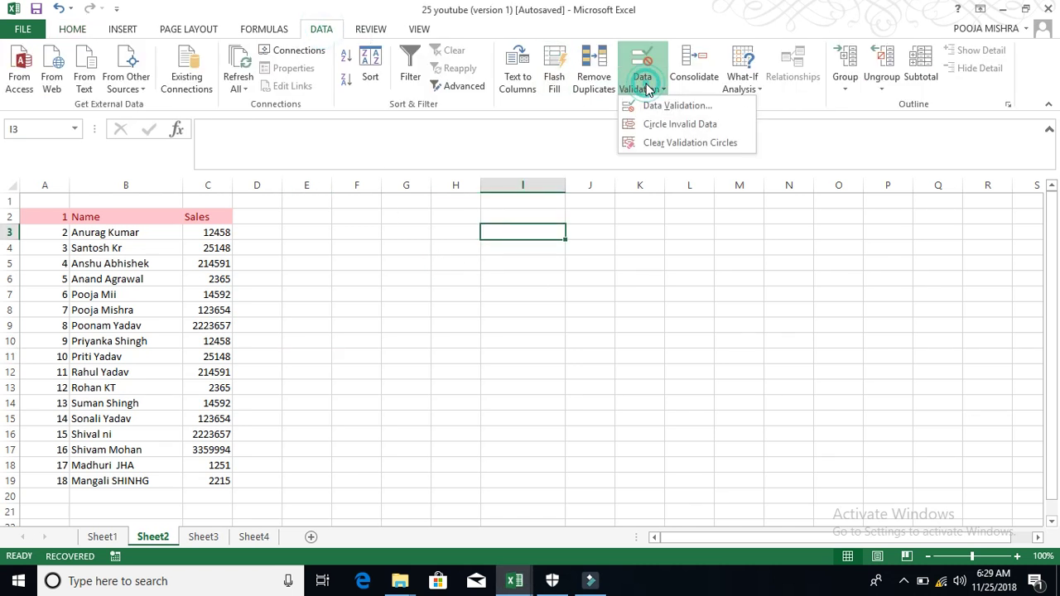
left_click(654, 105)
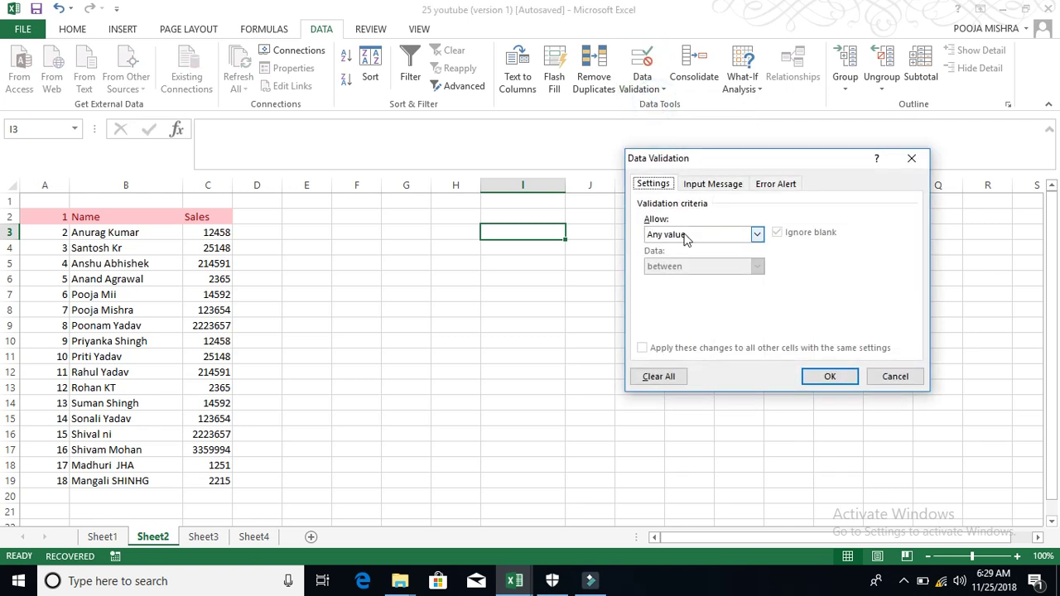
left_click(756, 237)
left_click(684, 282)
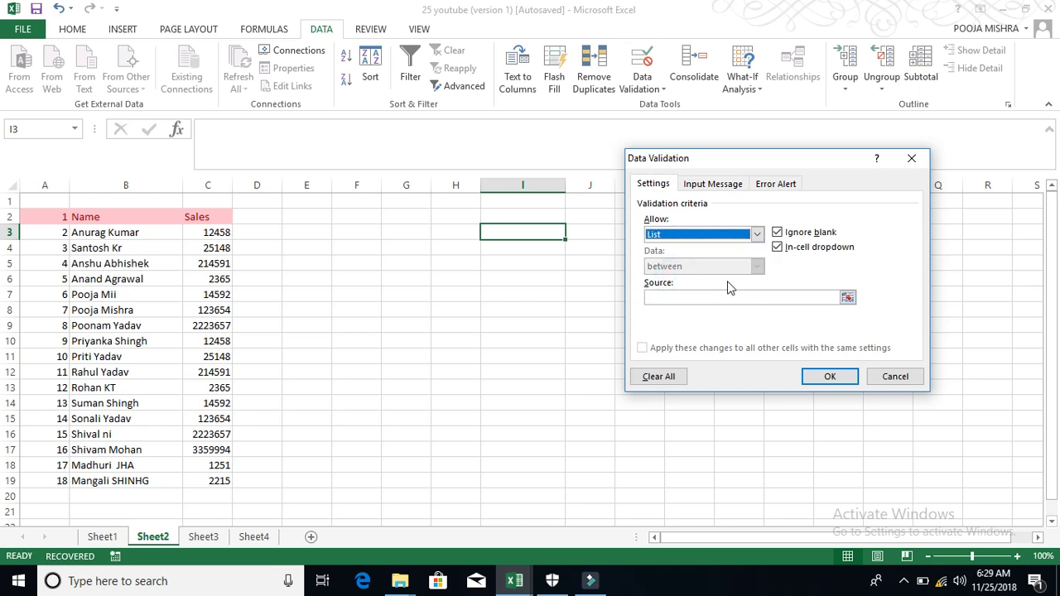
left_click(676, 301)
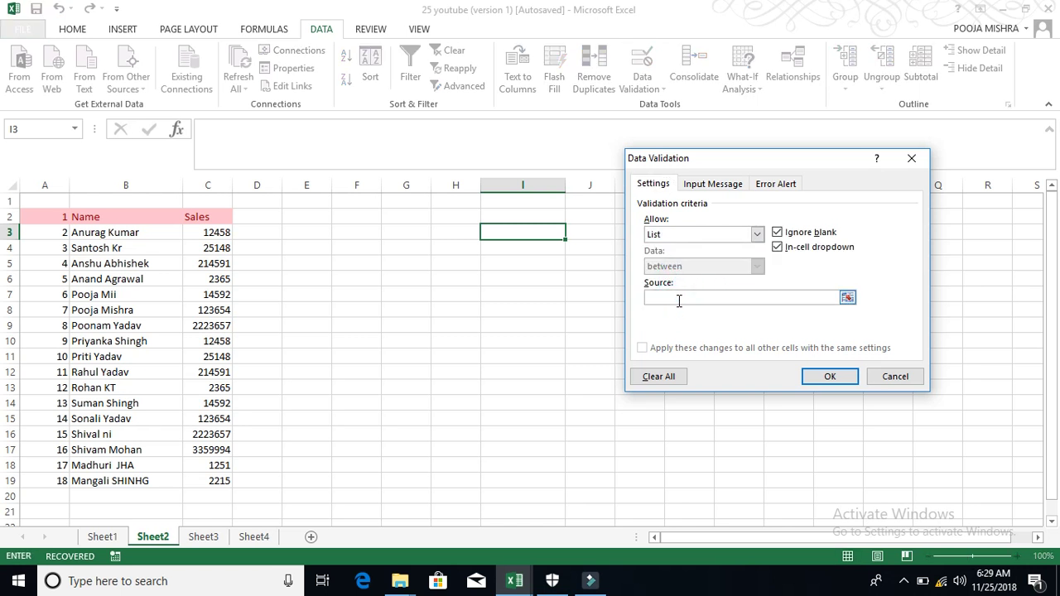
type("Name,Total Sales")
left_click(829, 377)
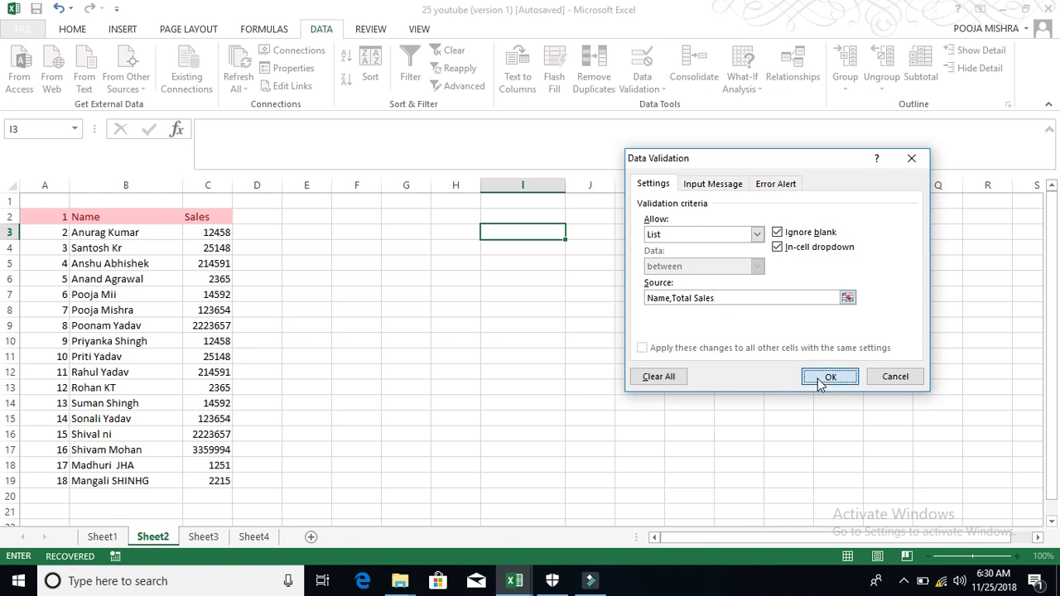
- Choose Name in cell I3's drop-down list, and switch the selection to Total Sales
left_click(573, 233)
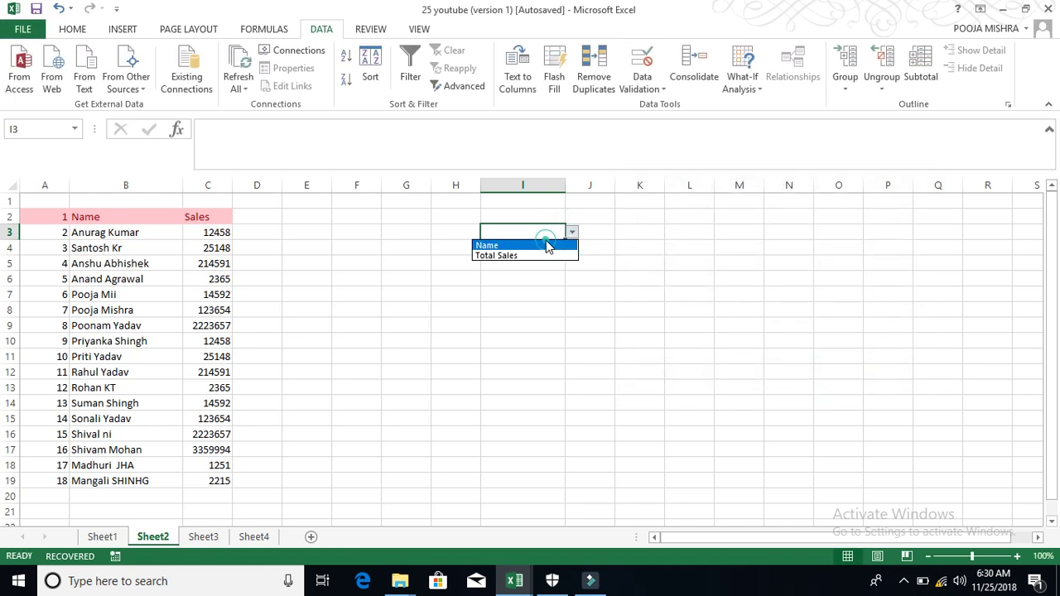
left_click(550, 246)
left_click(572, 233)
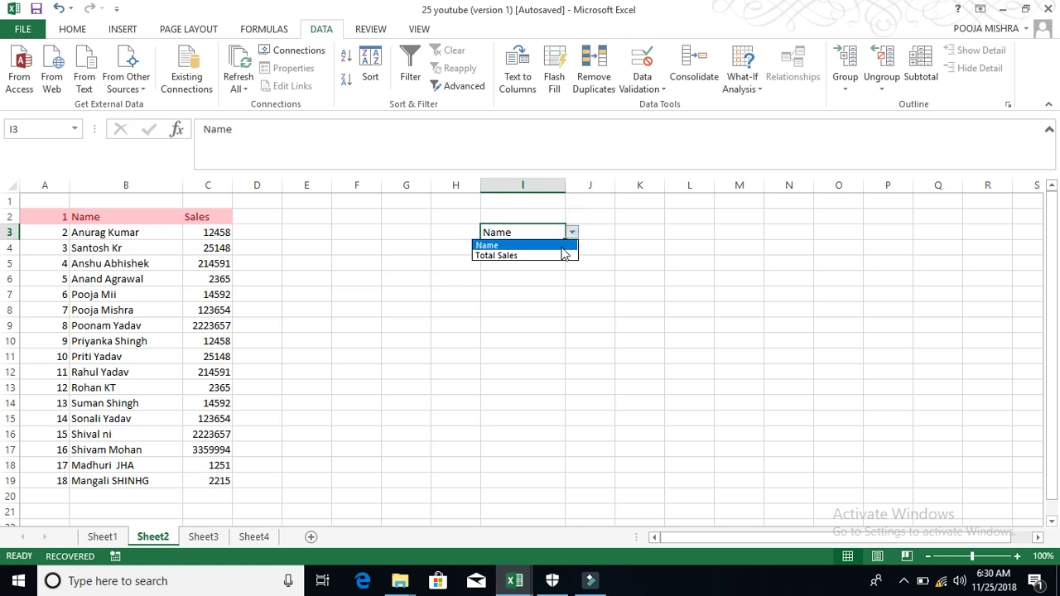
left_click(549, 254)
- Start an IF formula in cell I4 with the logical test I3="Total Sales"
left_click(517, 252)
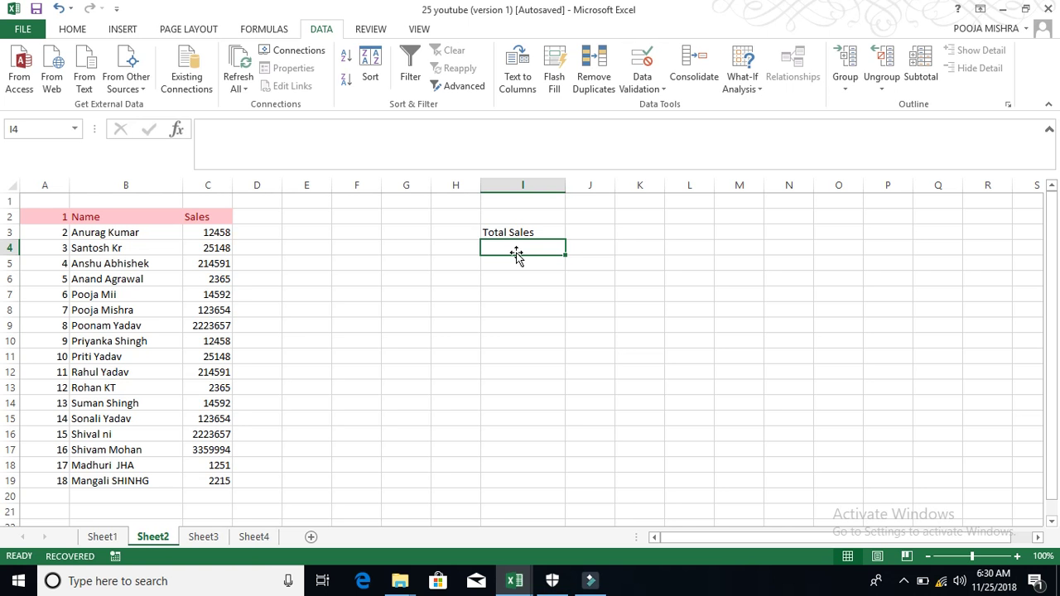
type("=if")
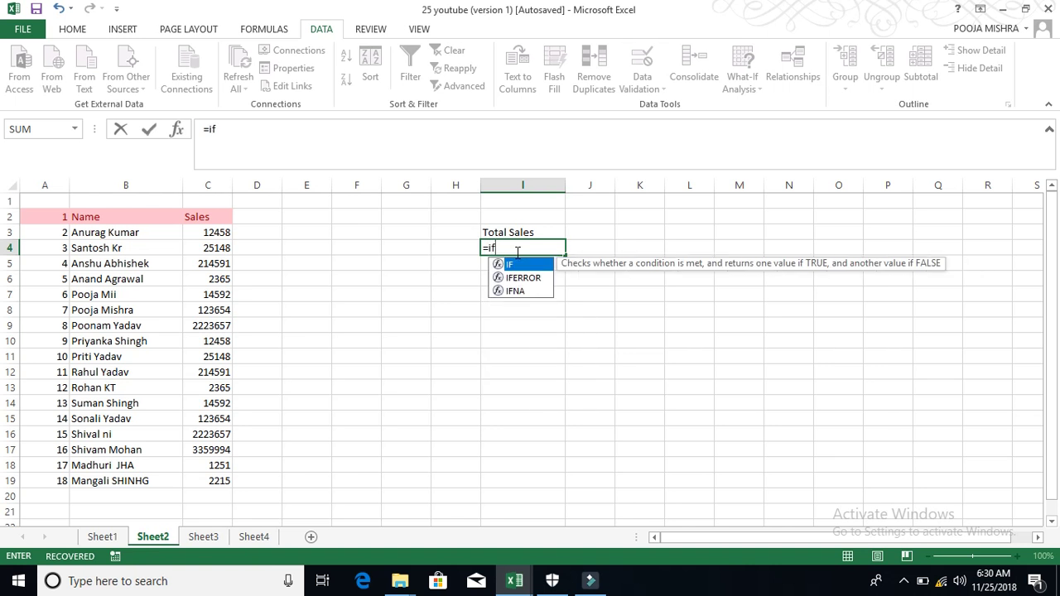
double_click(514, 265)
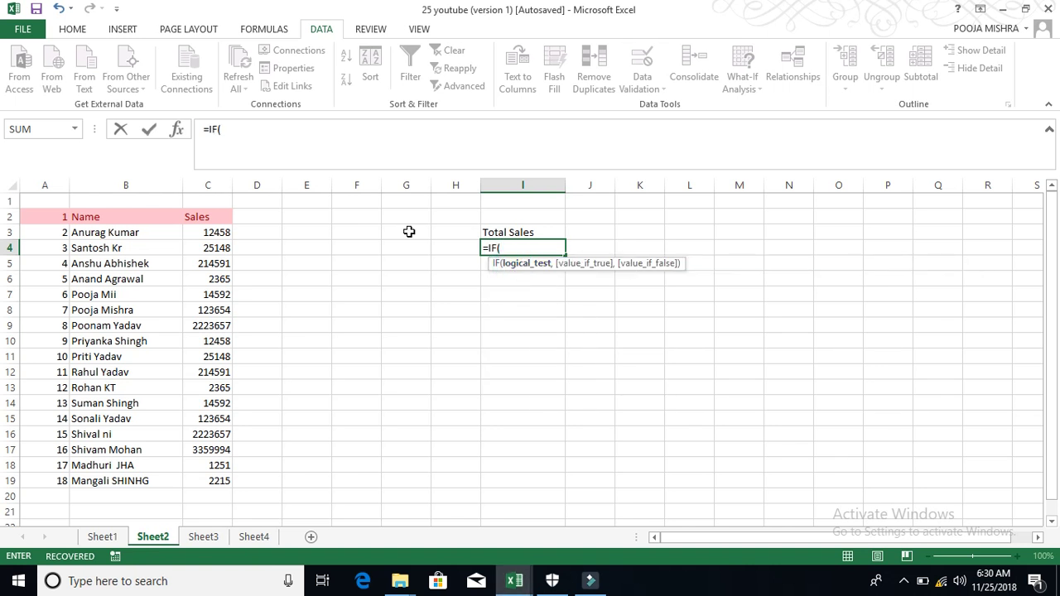
left_click(500, 232)
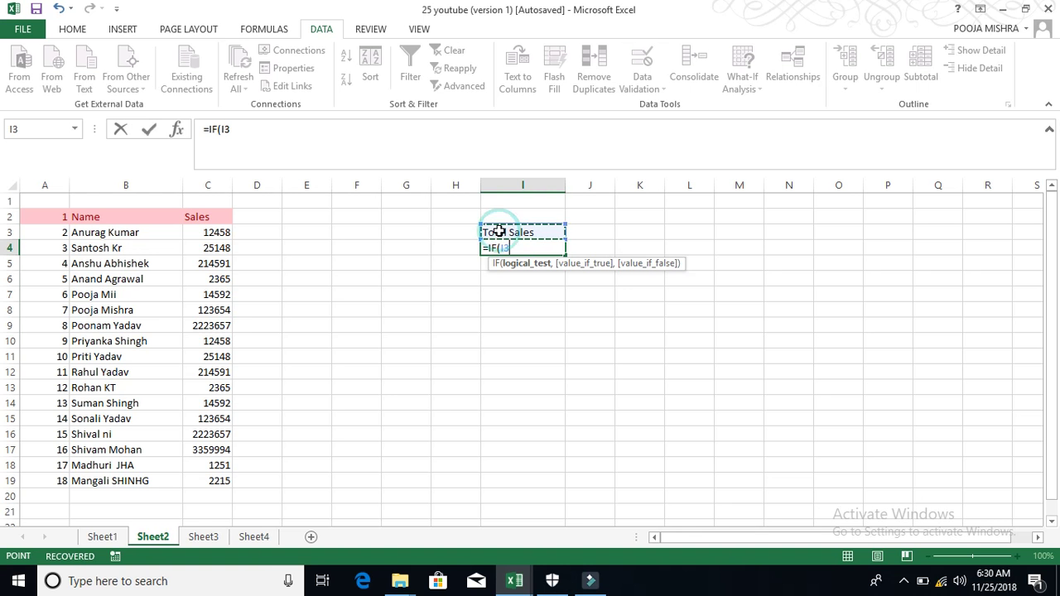
type("=\"\"")
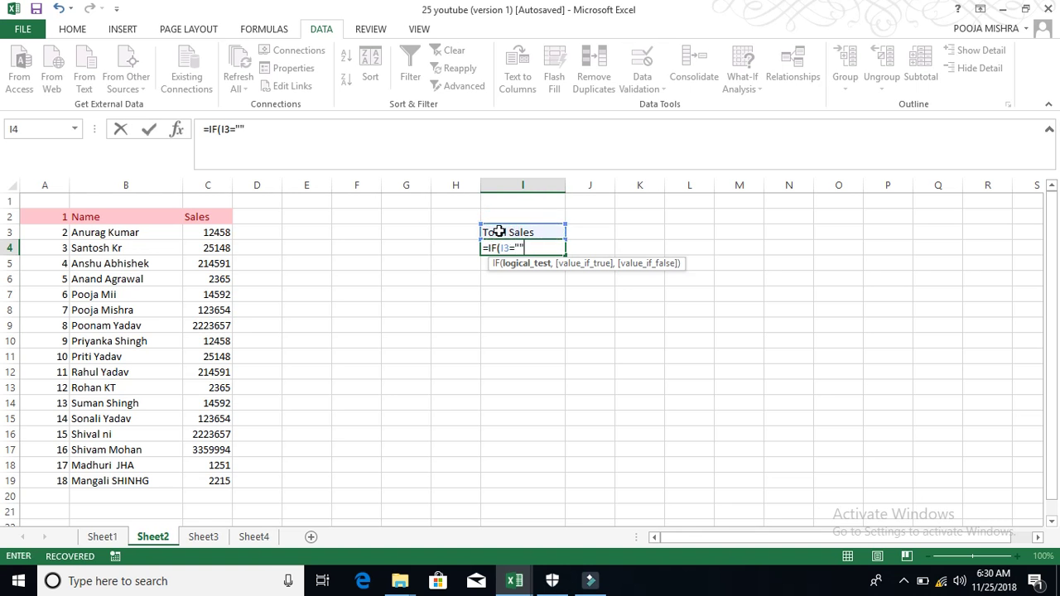
left_click(241, 129)
type("Total Sales\"")
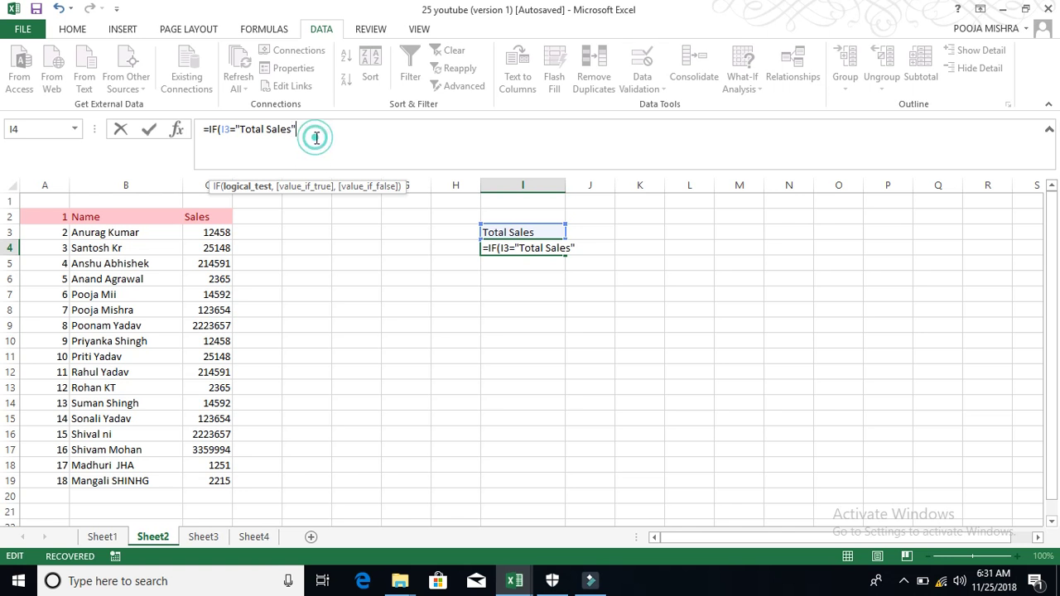
- Add SUM(C3:C19) as the value-if-true argument of the IF formula
type(",sum")
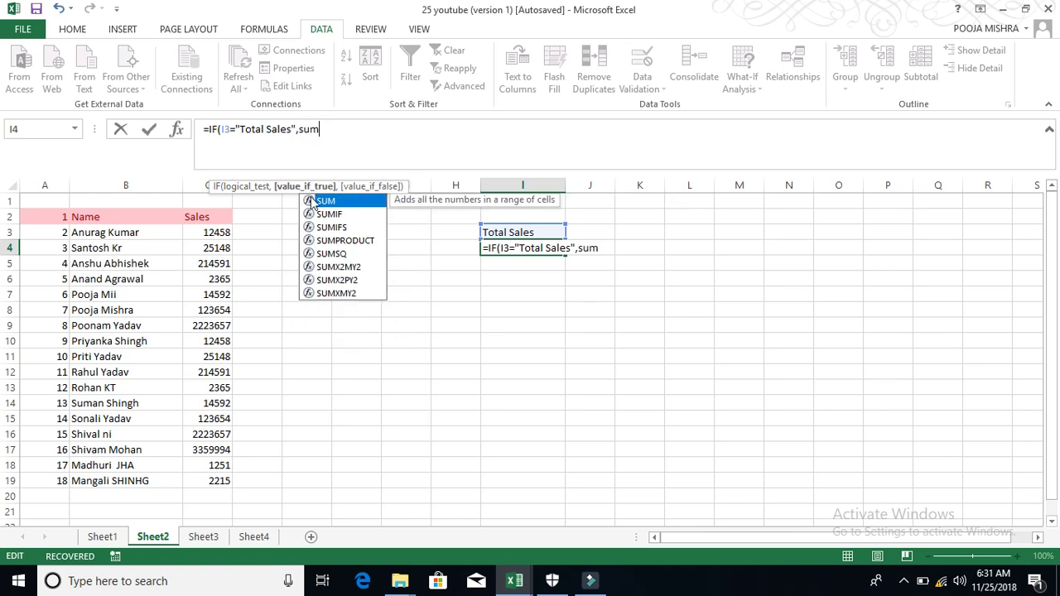
double_click(325, 202)
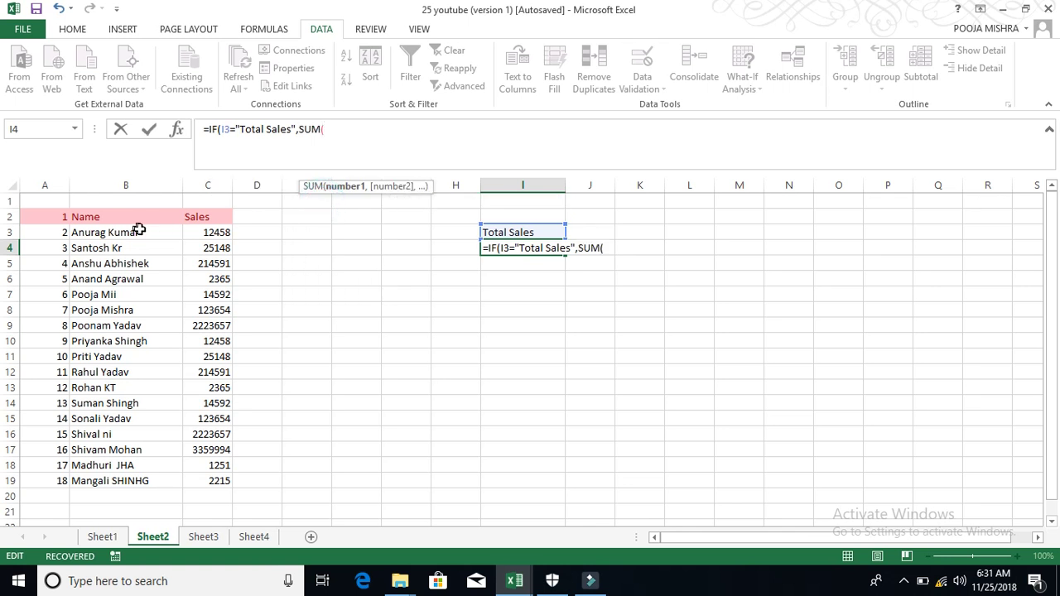
left_click(208, 233)
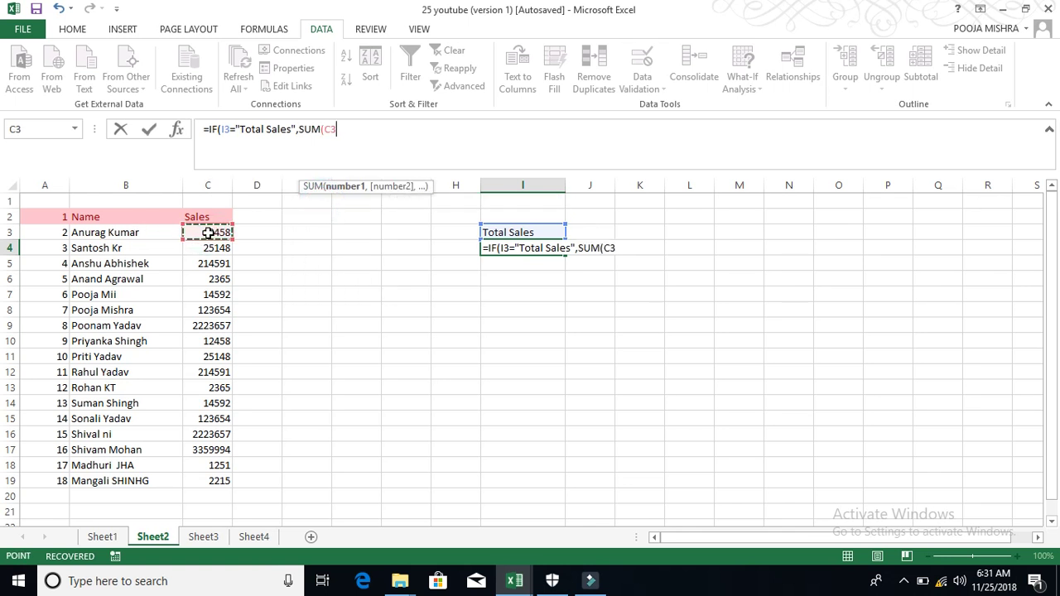
key("ctrl+shift+Down")
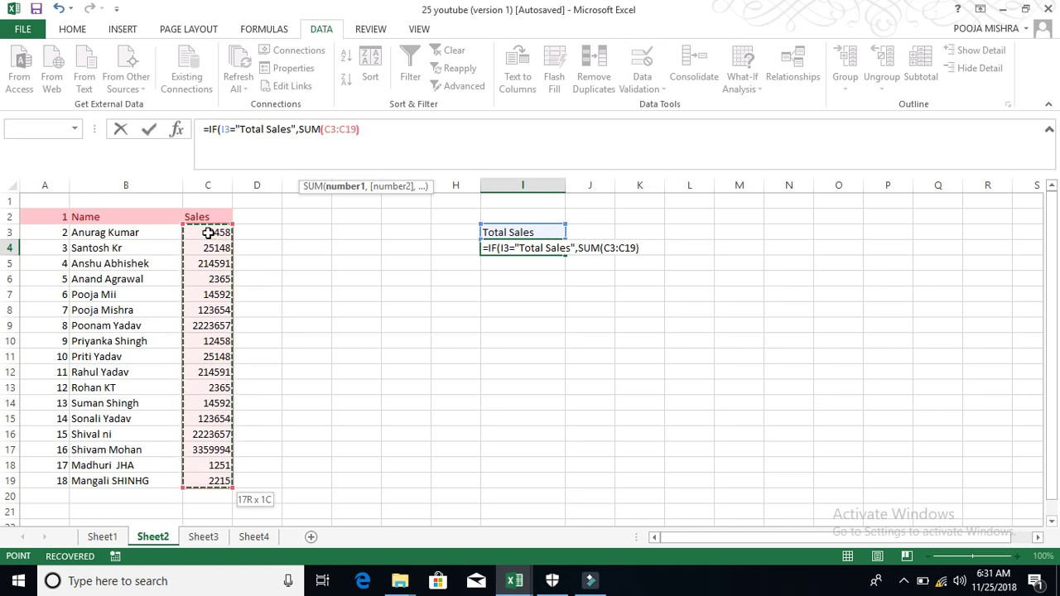
type("),")
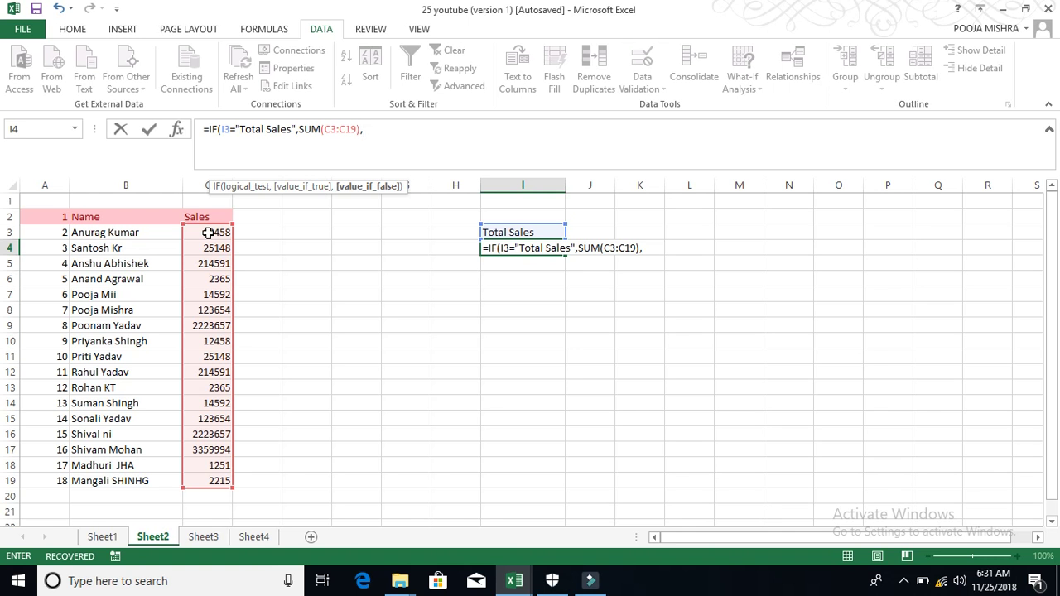
- Complete the IF formula with COUNTA(B3:B19) as the value-if-false argument and enter it
type("con")
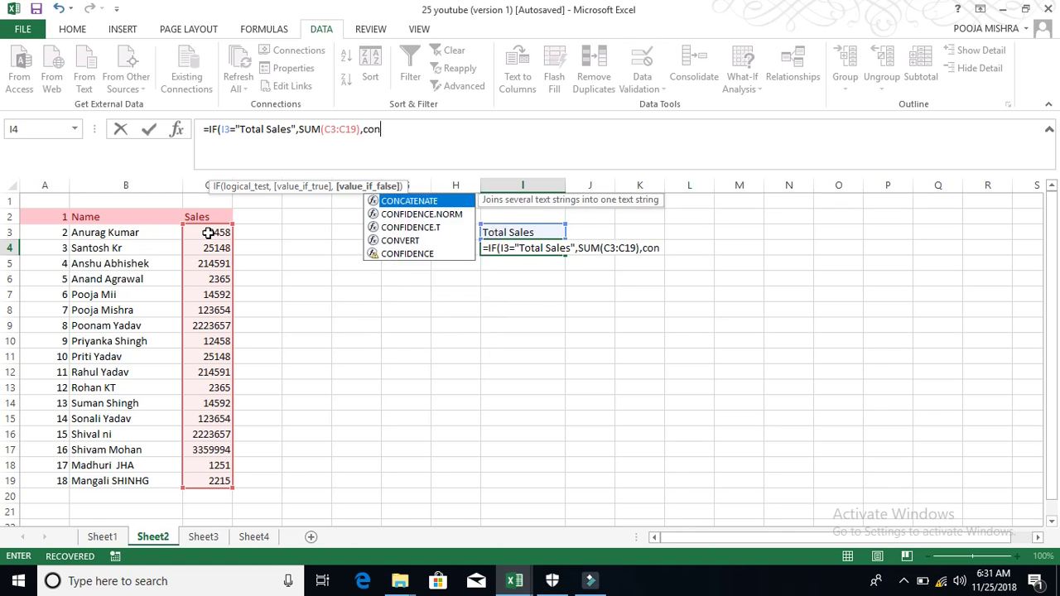
key("BackSpace")
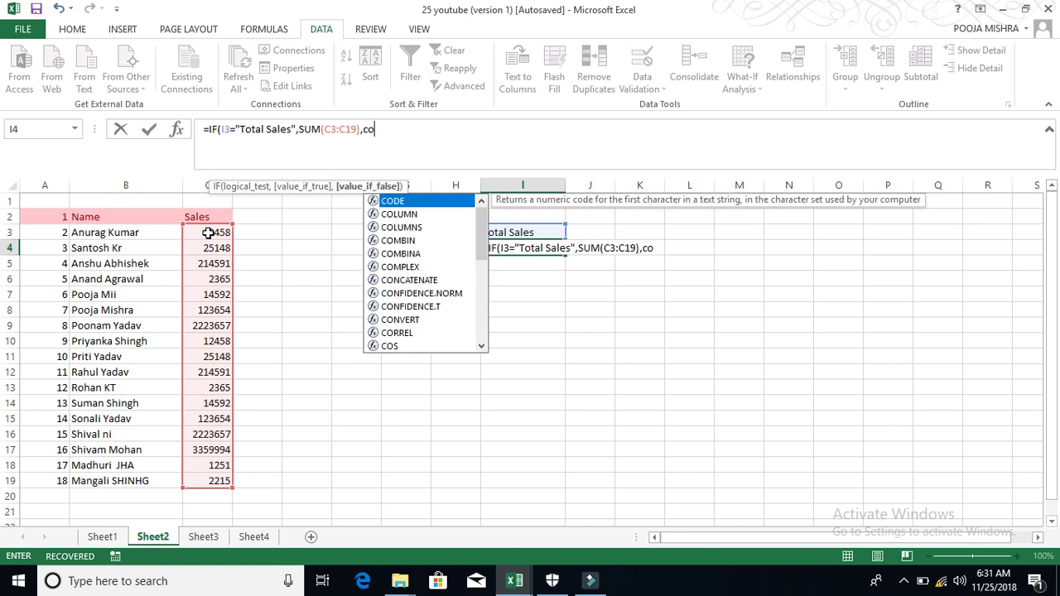
type("un")
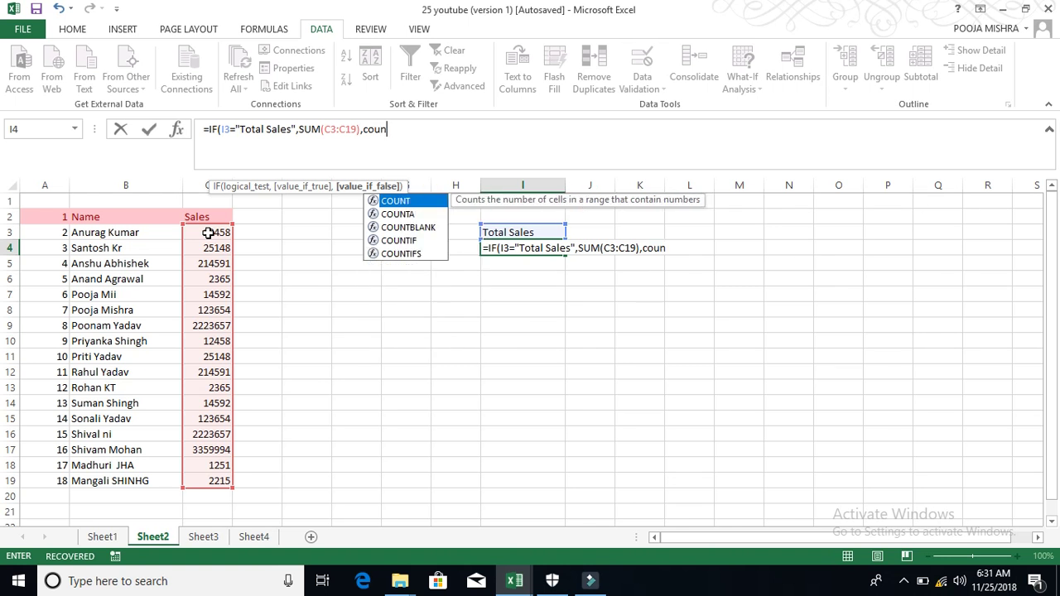
left_click(396, 216)
double_click(396, 217)
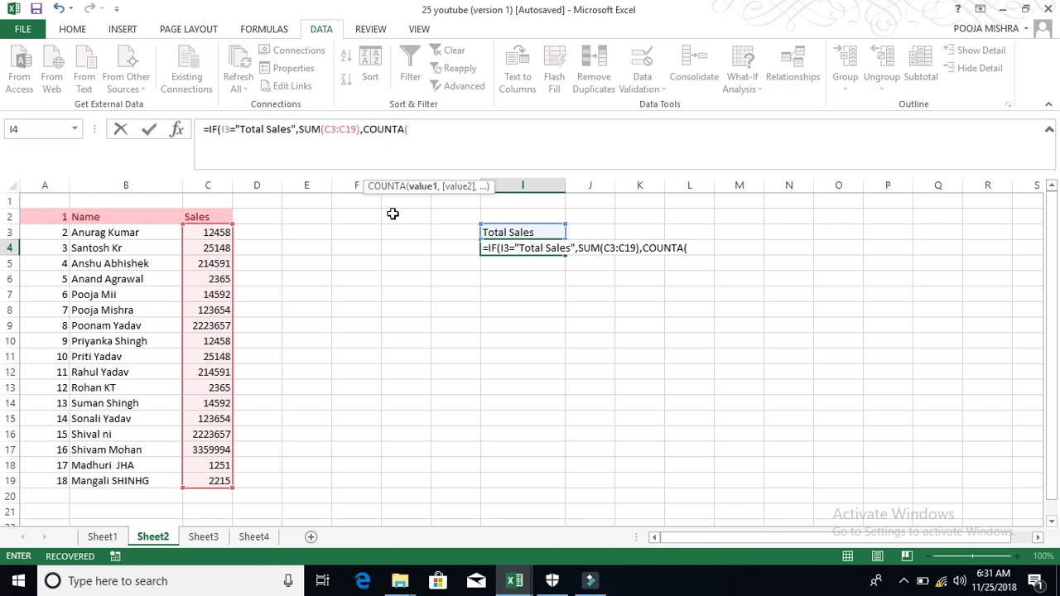
left_click(101, 233)
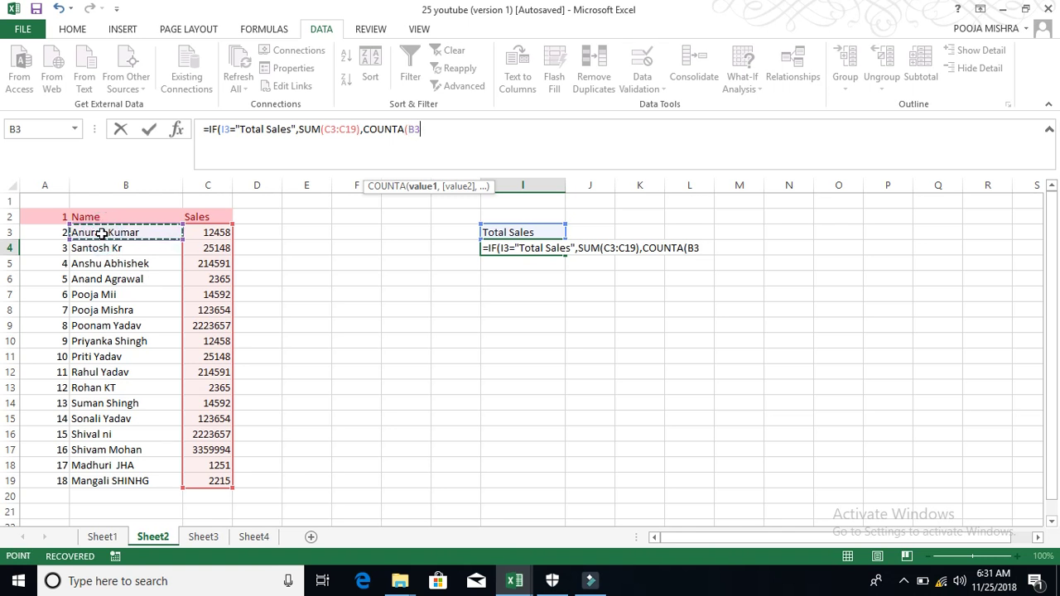
key("shift+Down")
key("shift+Down")
key("shift+Down")
key("shift+Down")
key("shift+Down")
key("shift+Down")
key("shift+Down")
key("shift+Down")
key("shift+Down")
key("shift+Down")
key("shift+Down")
key("shift+Down")
key("shift+Down")
key("shift+Down")
key("shift+Down")
key("shift+Down")
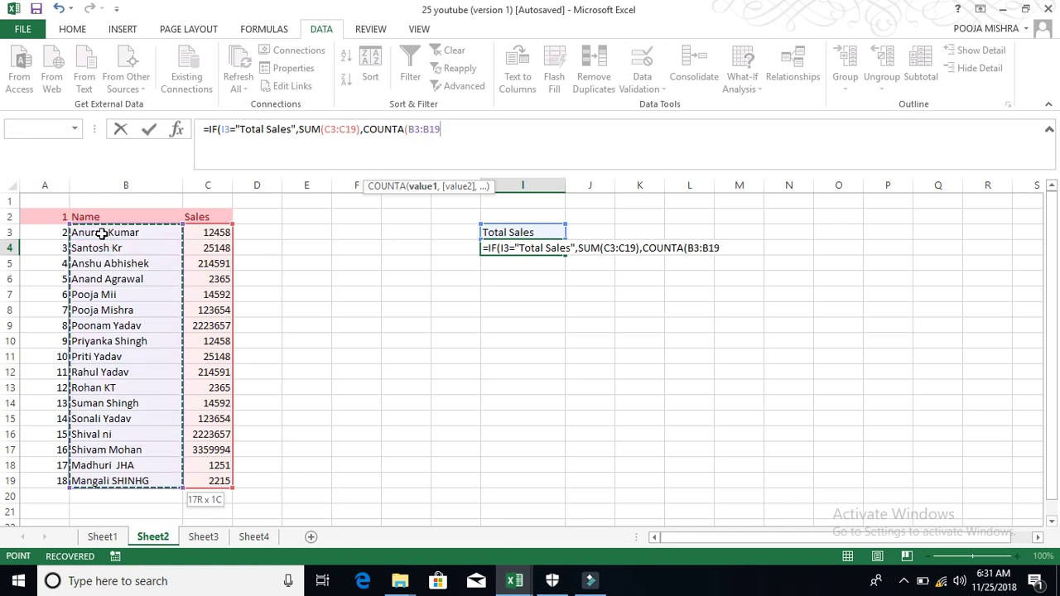
type("))")
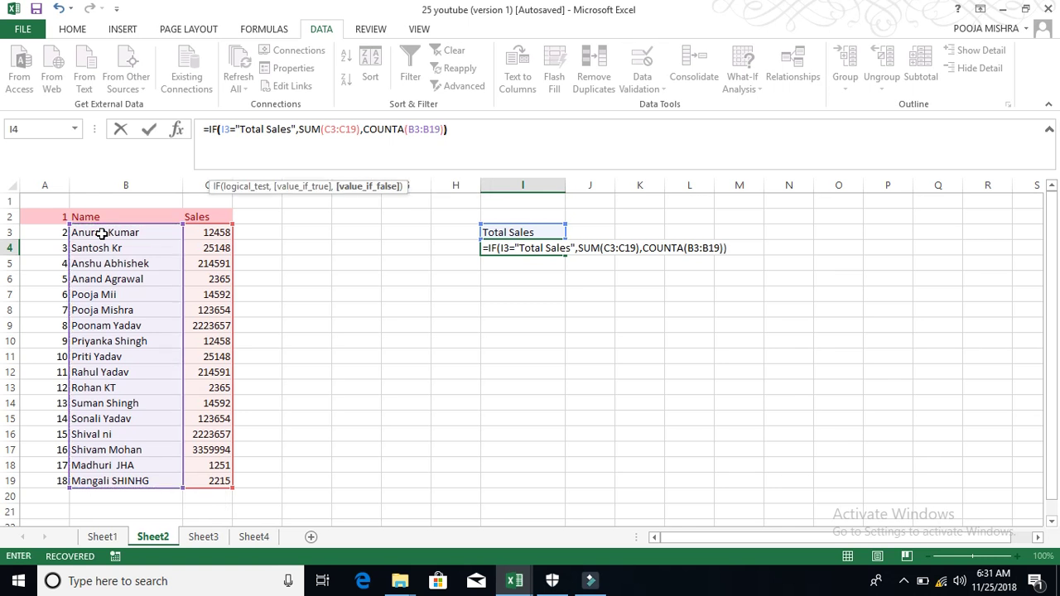
key("Return")
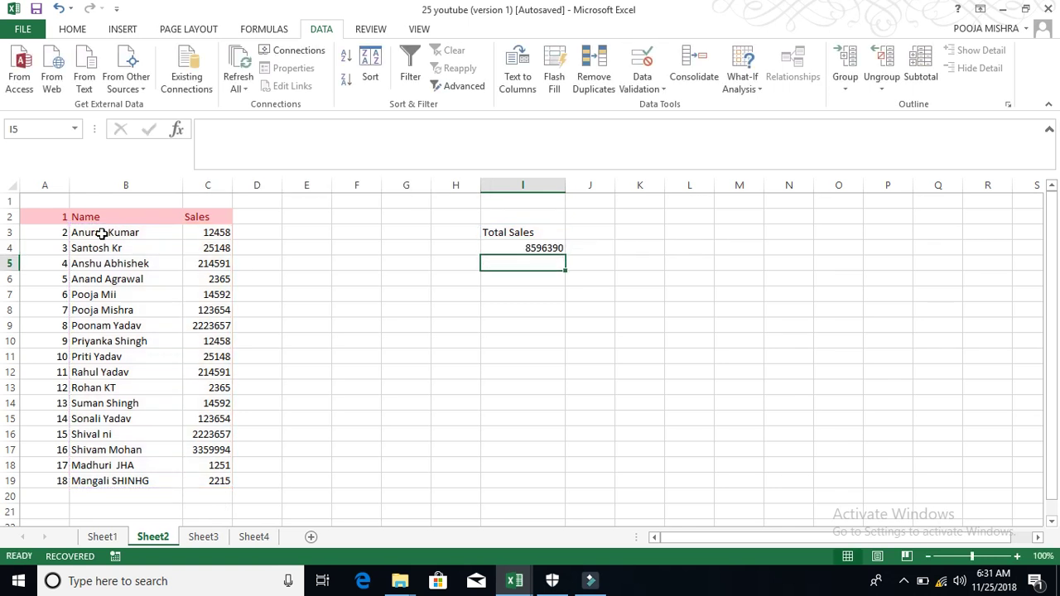
- Test the formula by switching cell I3's drop-down to Name and back to Total Sales
left_click(527, 233)
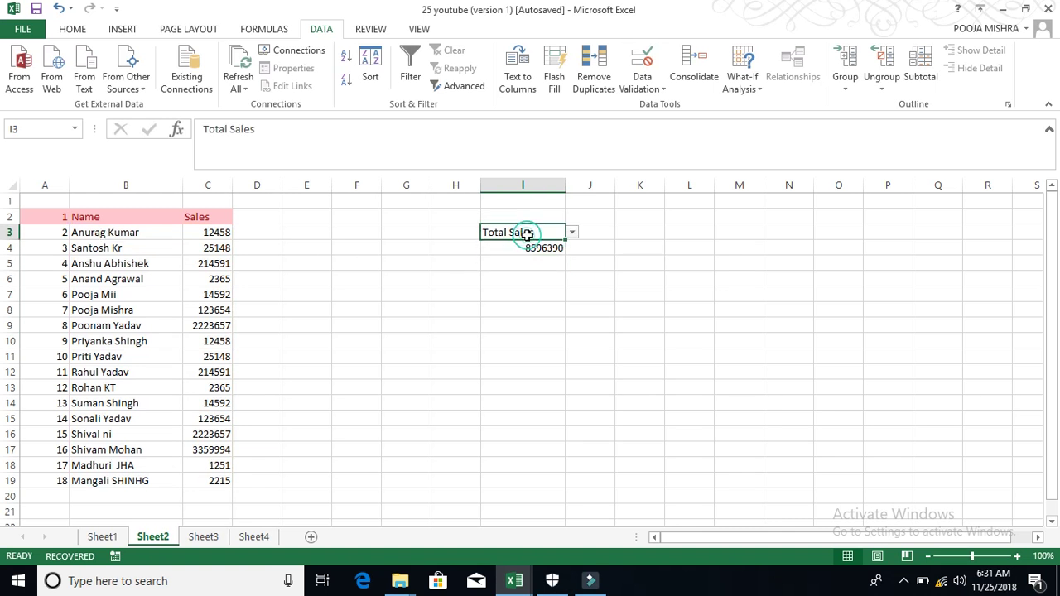
left_click(572, 233)
left_click(540, 243)
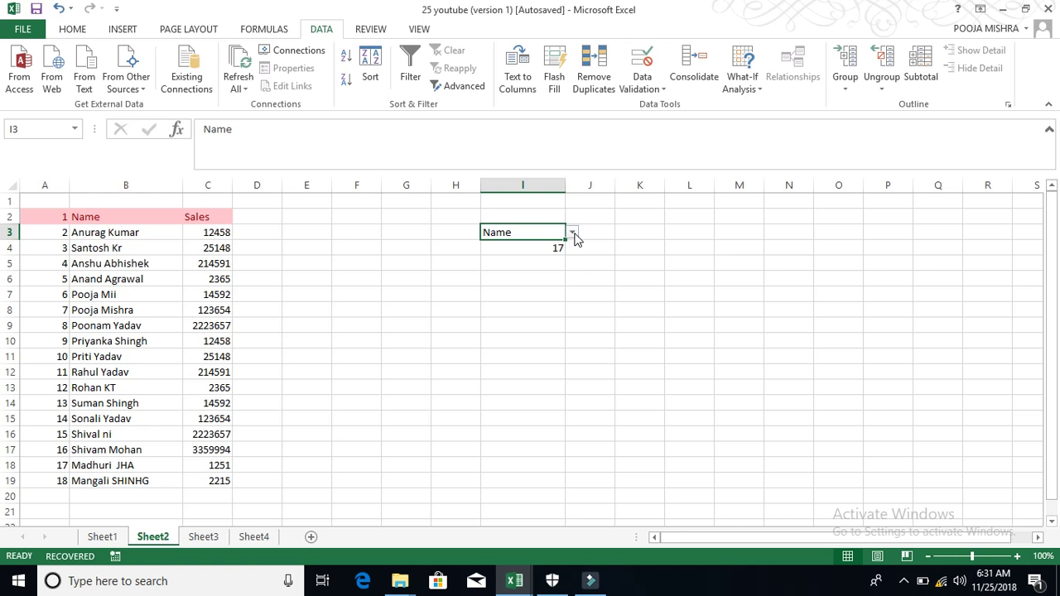
left_click(573, 234)
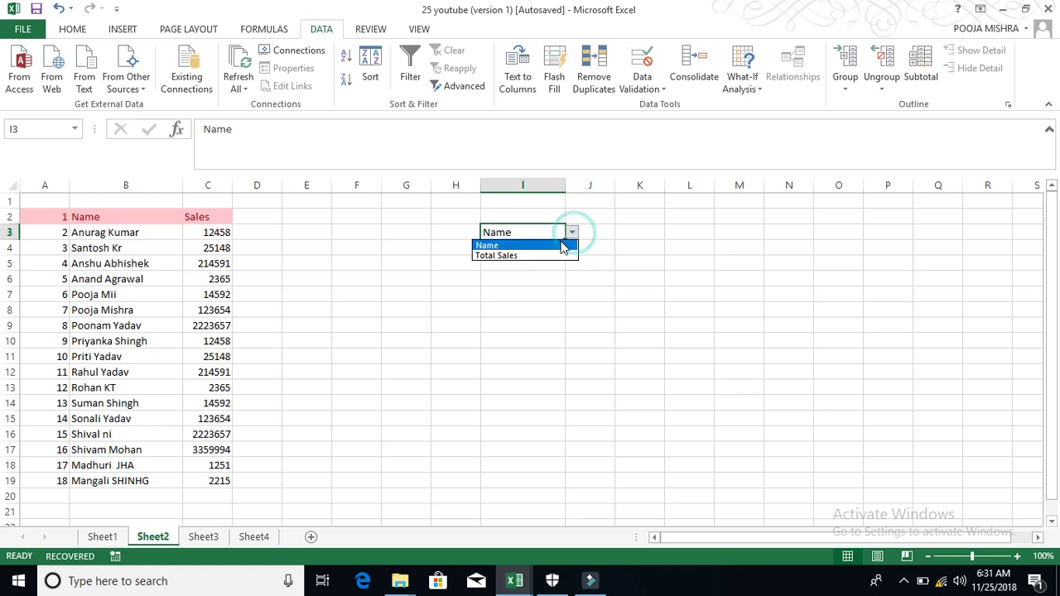
left_click(533, 256)
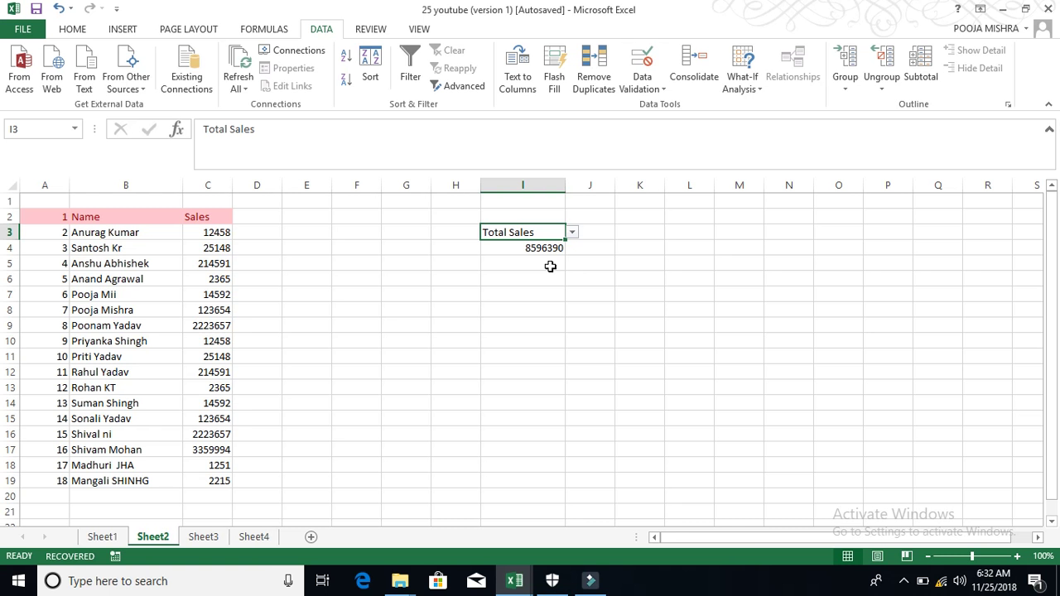
- Create a conditional formatting rule for cell I4 that uses the formula =$I$3="Total Sales"
left_click(511, 248)
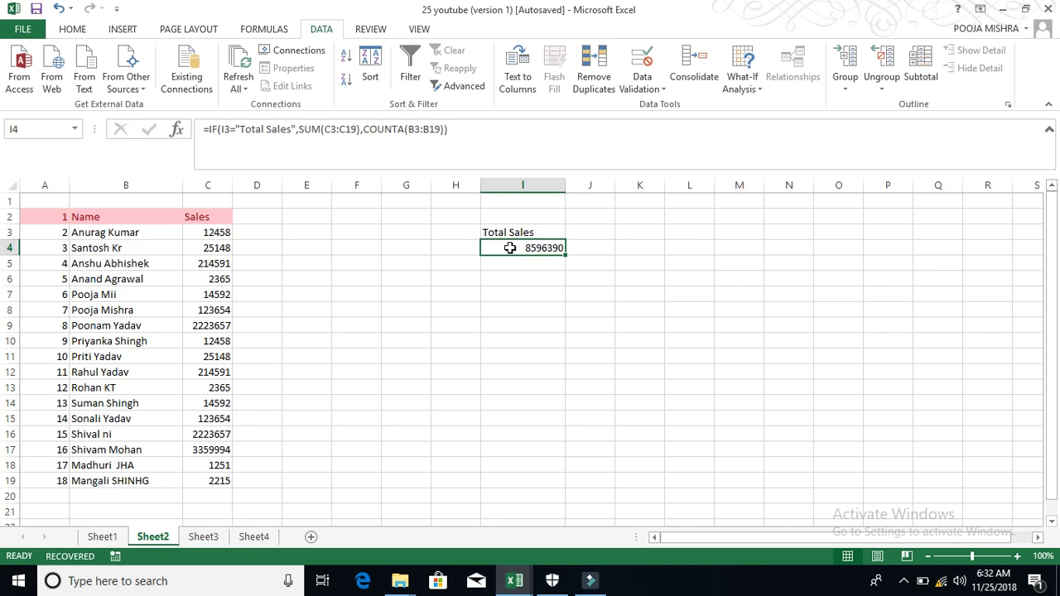
left_click(73, 30)
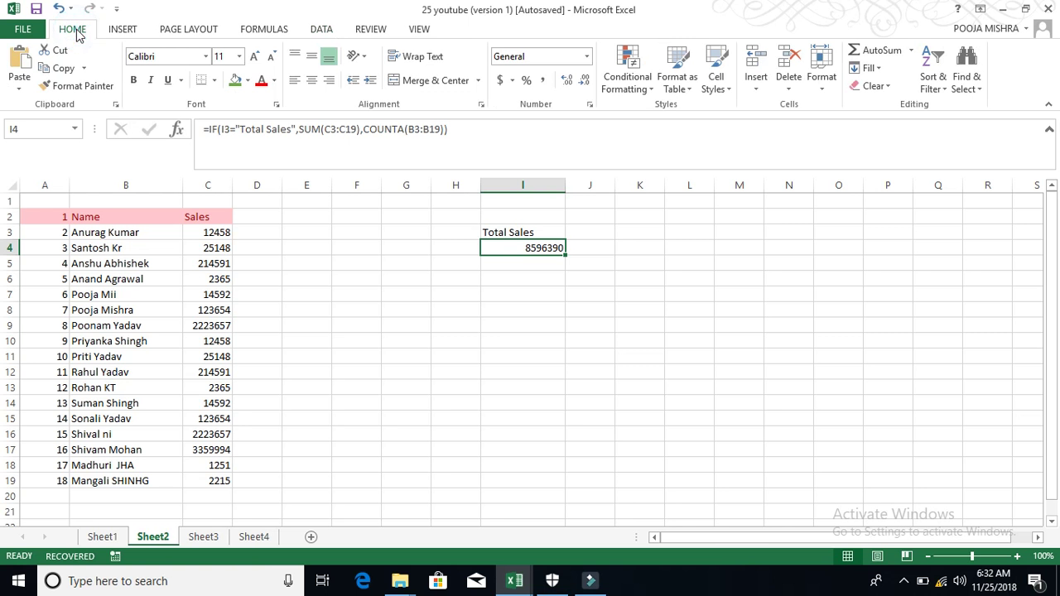
left_click(629, 81)
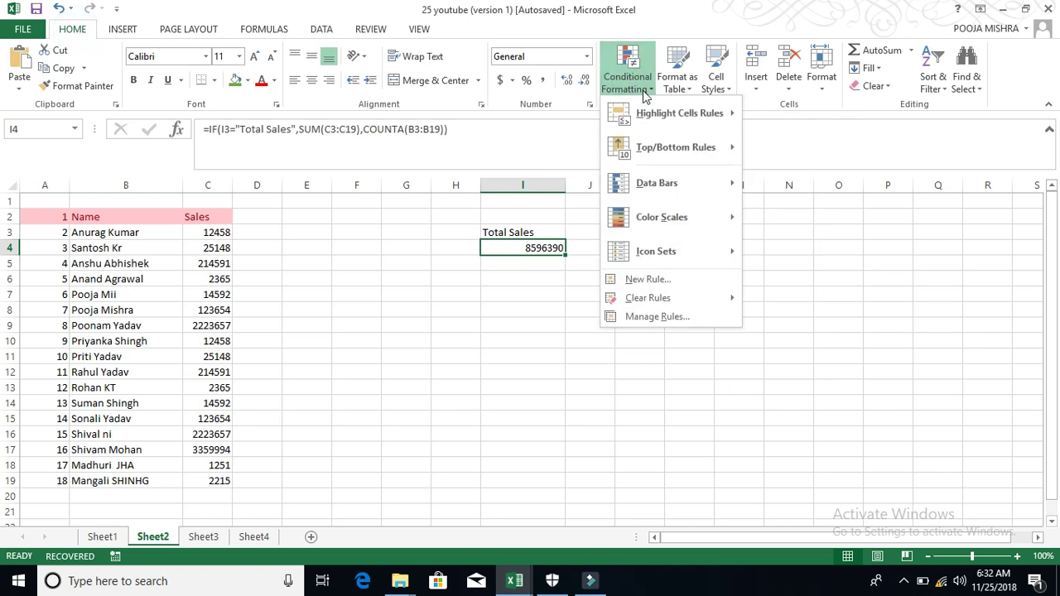
left_click(649, 280)
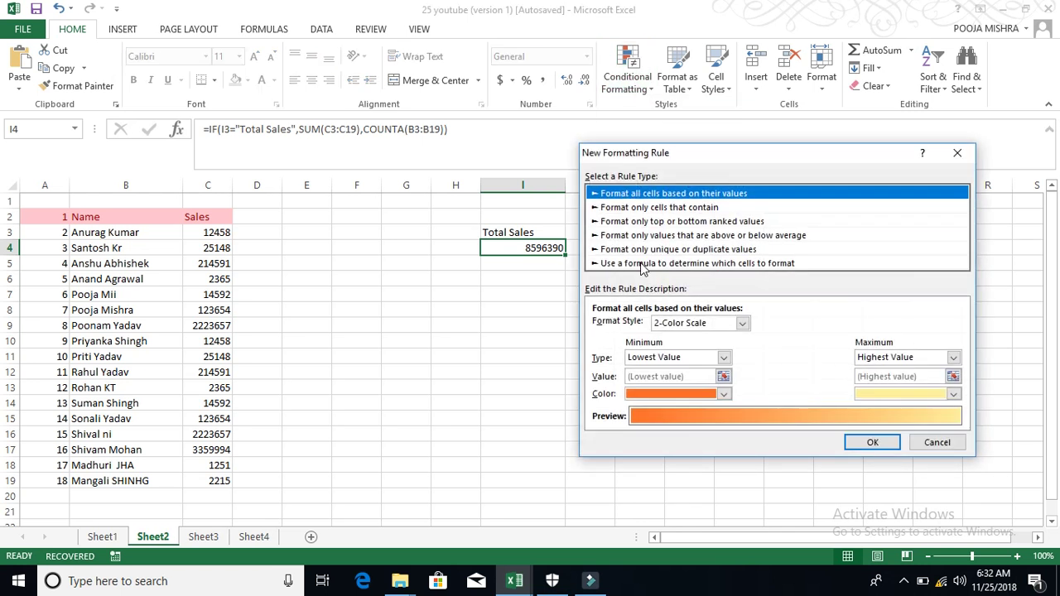
left_click(644, 264)
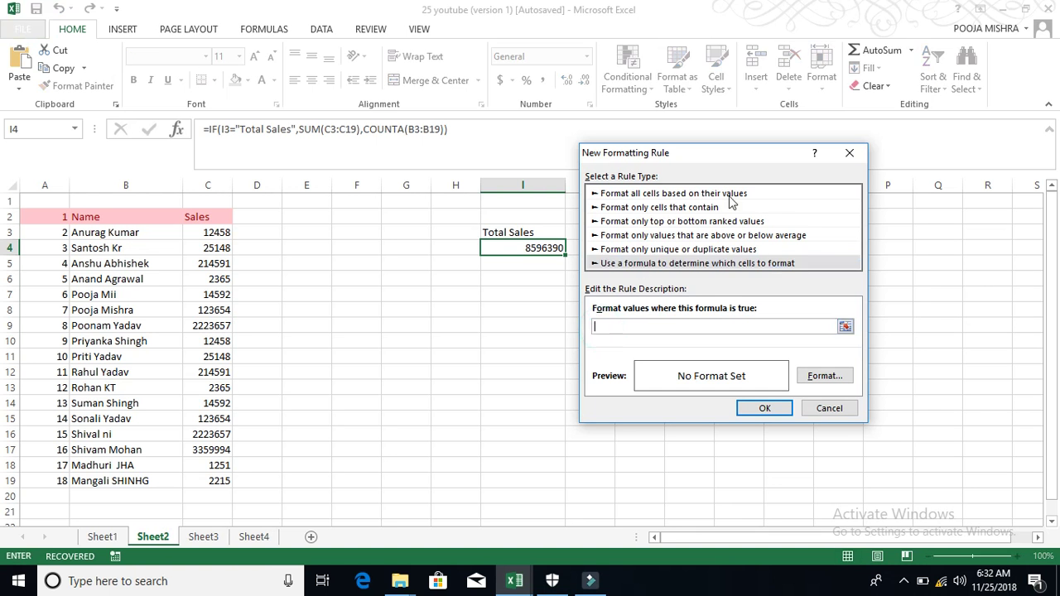
left_click_drag(752, 159, 808, 185)
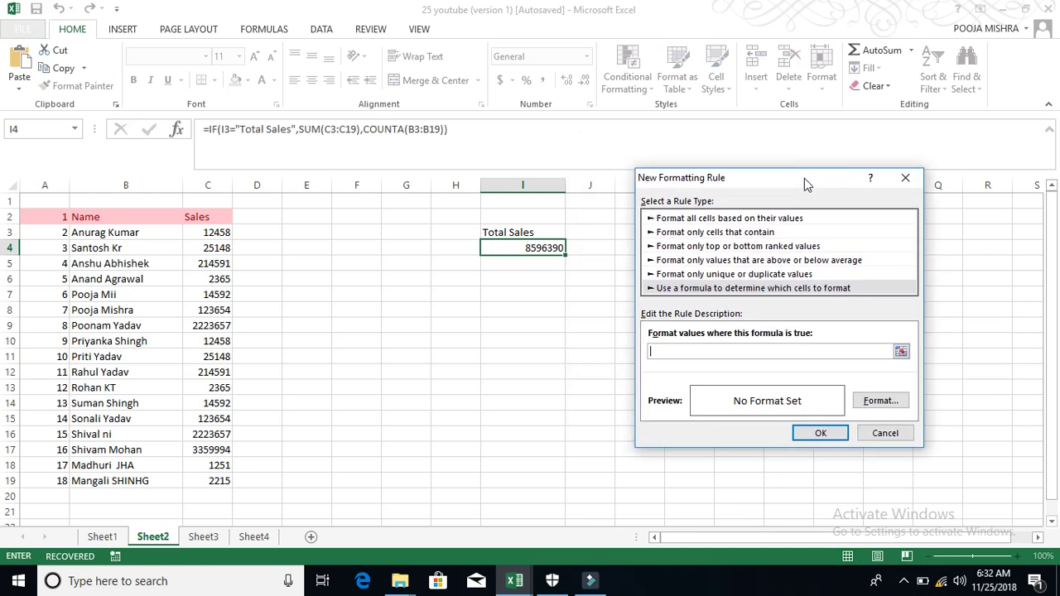
left_click(713, 357)
left_click(543, 235)
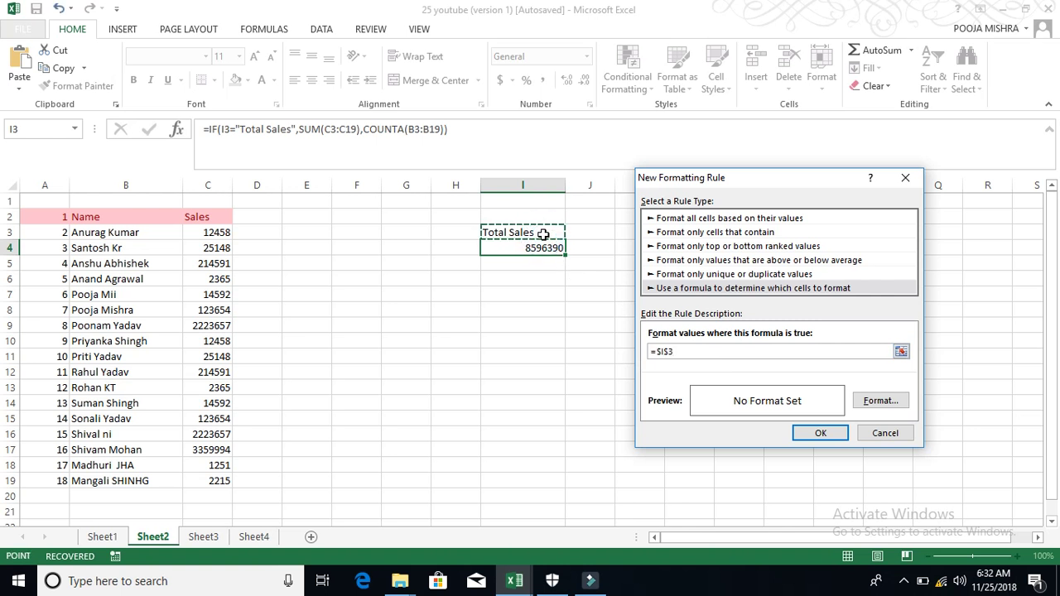
type("=\"\"")
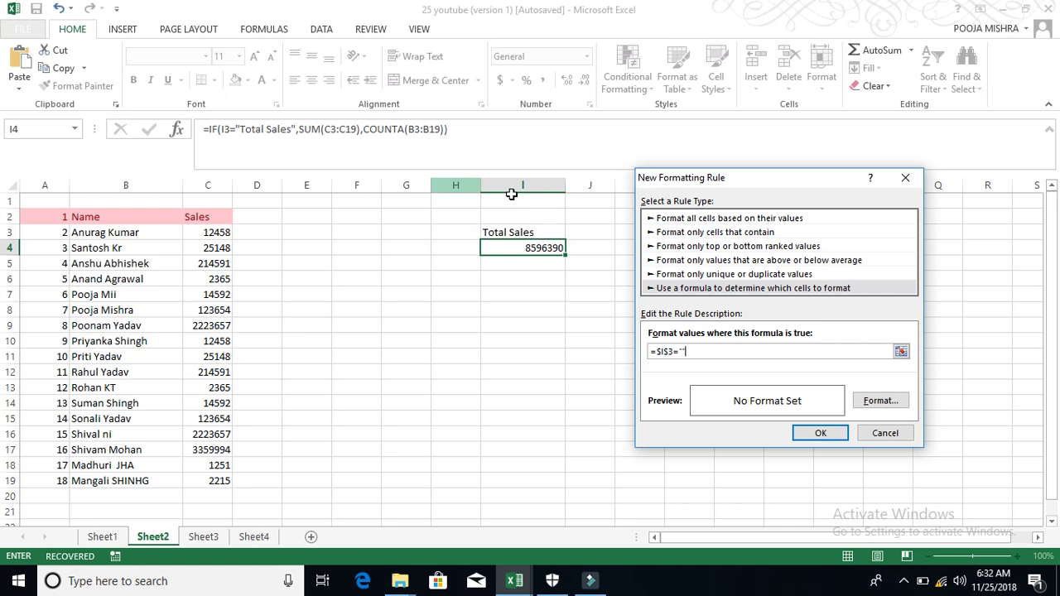
left_click(683, 352)
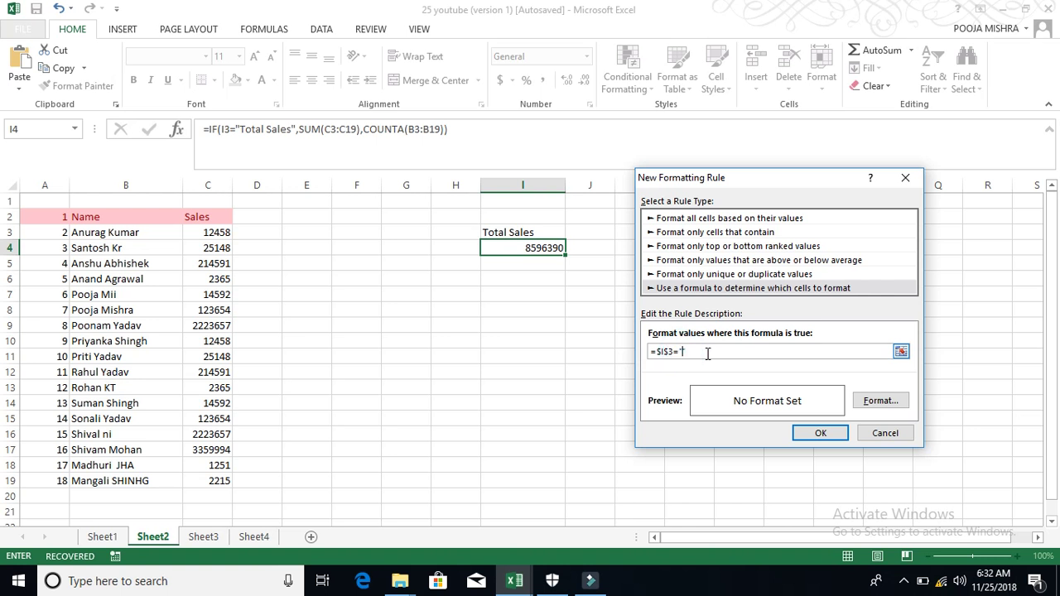
type("Total Sales")
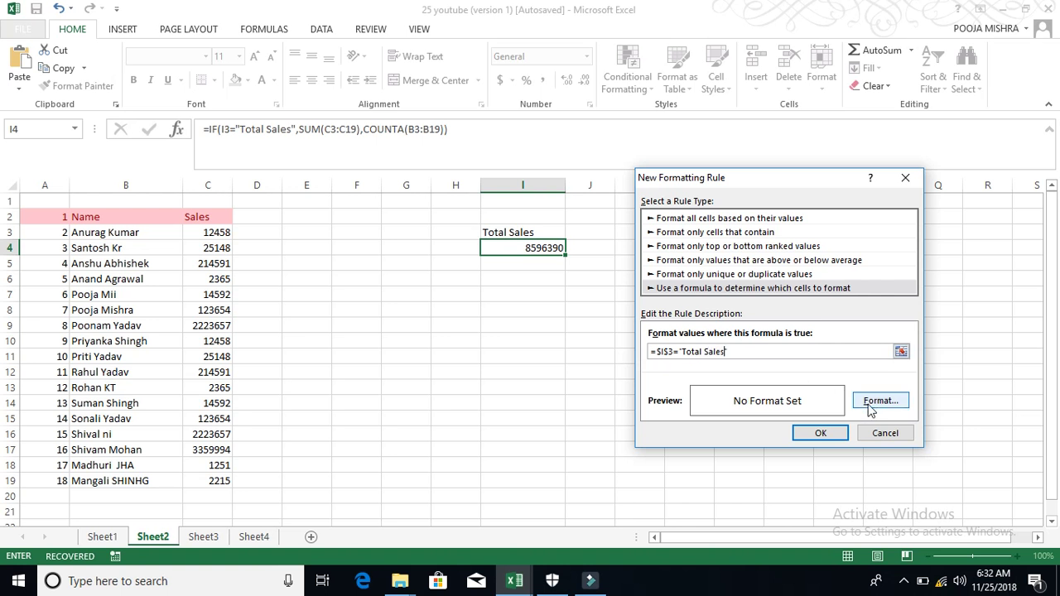
- Give the rule a Currency number format with the $ symbol and 0 decimal places, and apply the rule
left_click(870, 402)
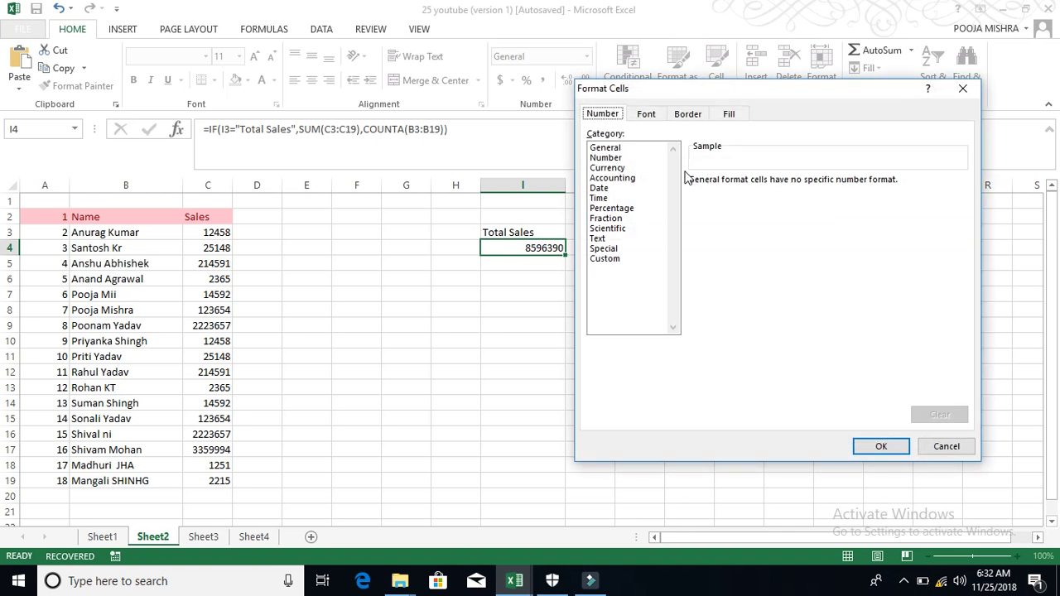
left_click(609, 168)
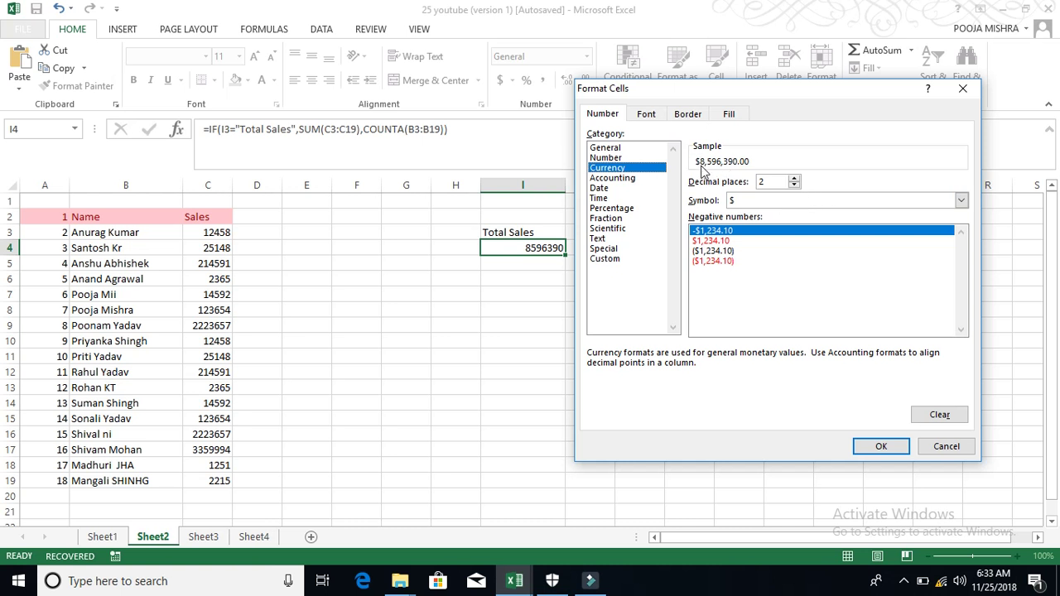
left_click(795, 186)
left_click(795, 186)
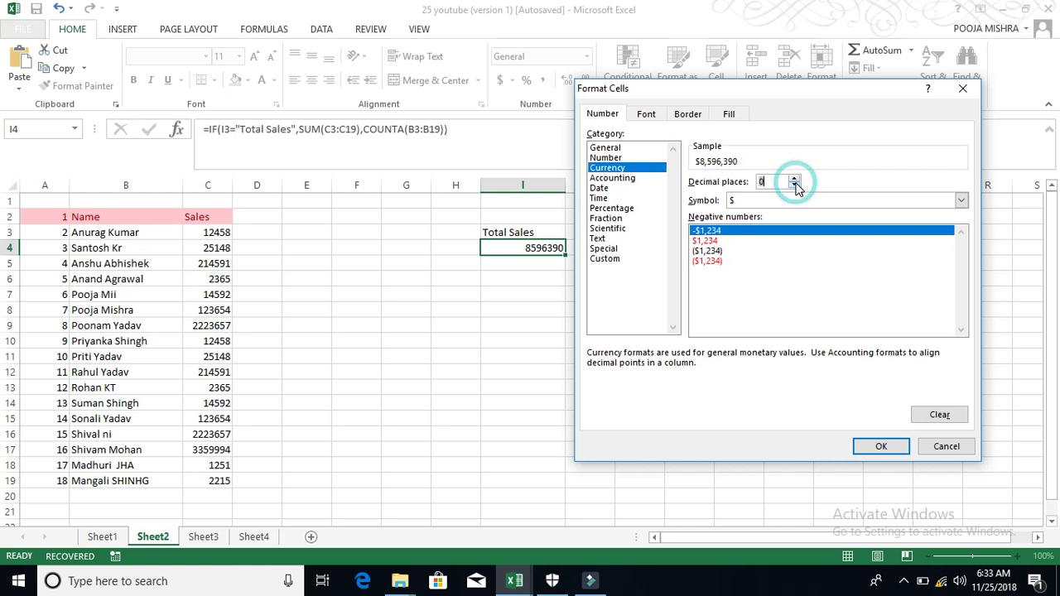
left_click(647, 116)
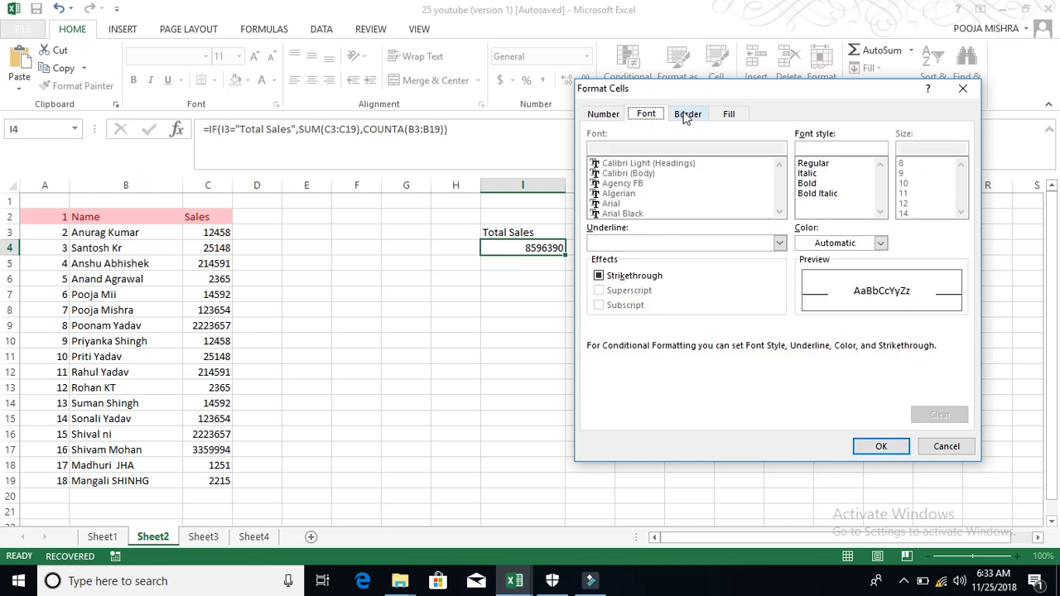
left_click(686, 115)
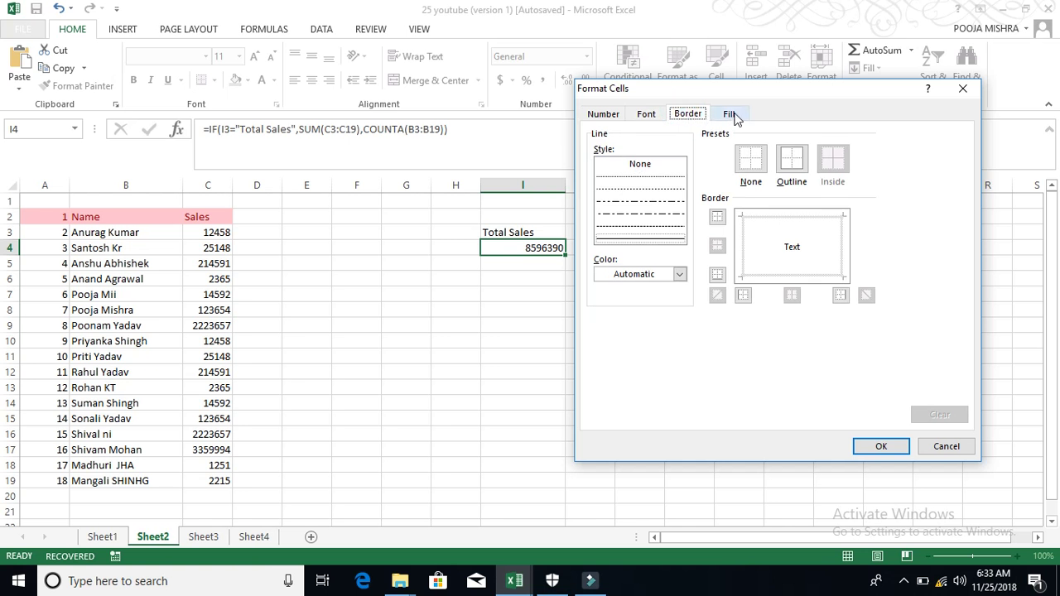
left_click(729, 114)
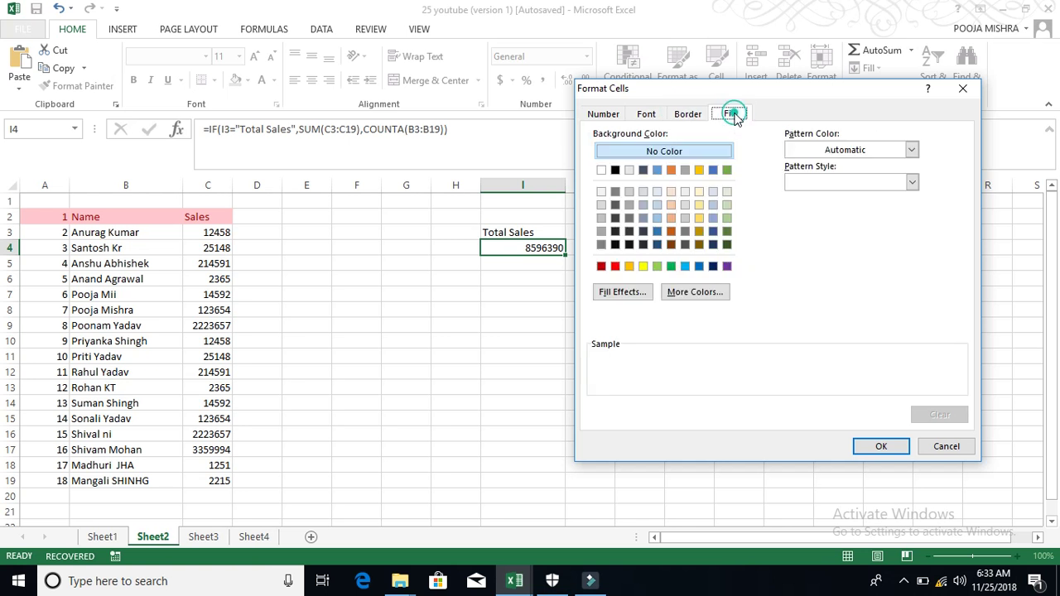
left_click(877, 448)
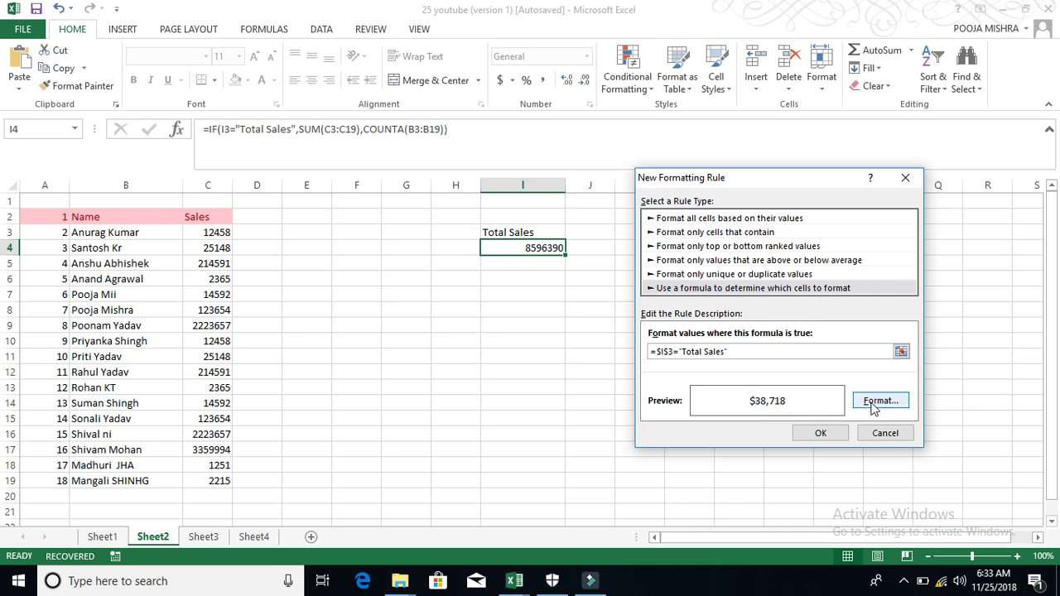
left_click(825, 432)
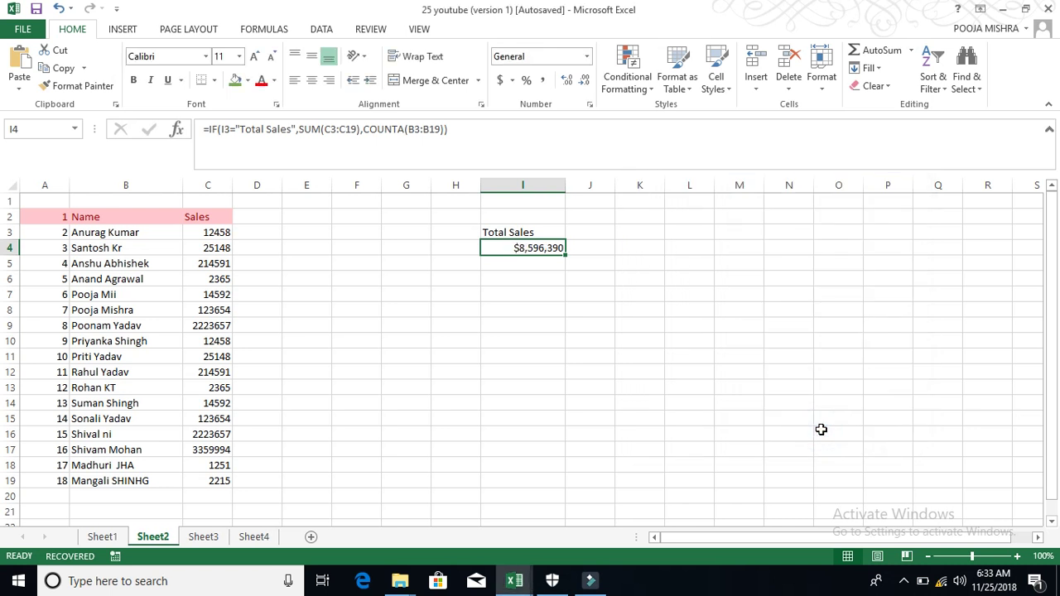
- Switch cell I3's drop-down to Name to test the currency rule on cell I4
left_click(551, 234)
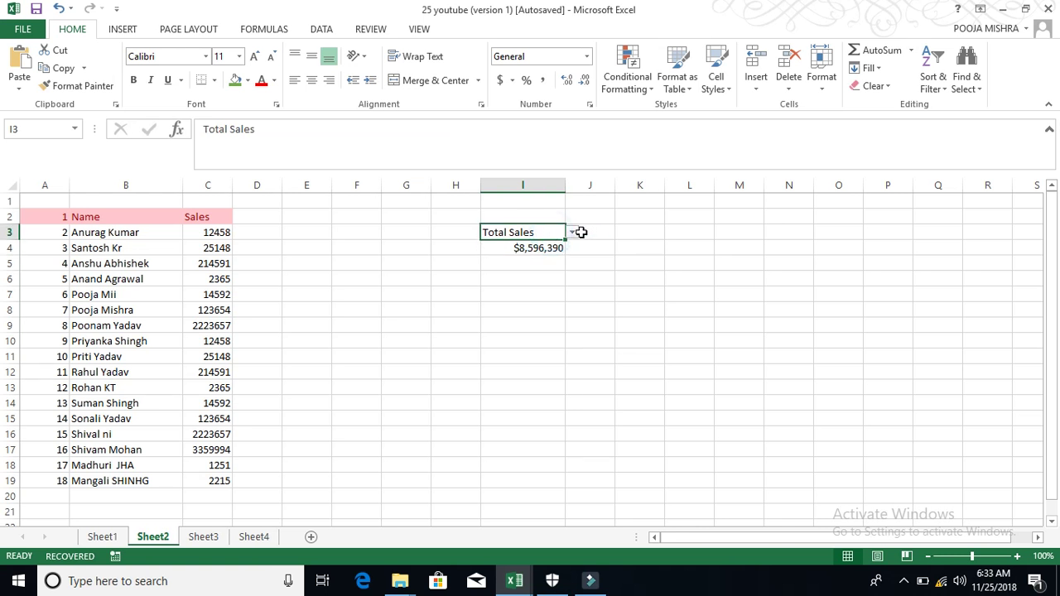
left_click(573, 233)
left_click(546, 247)
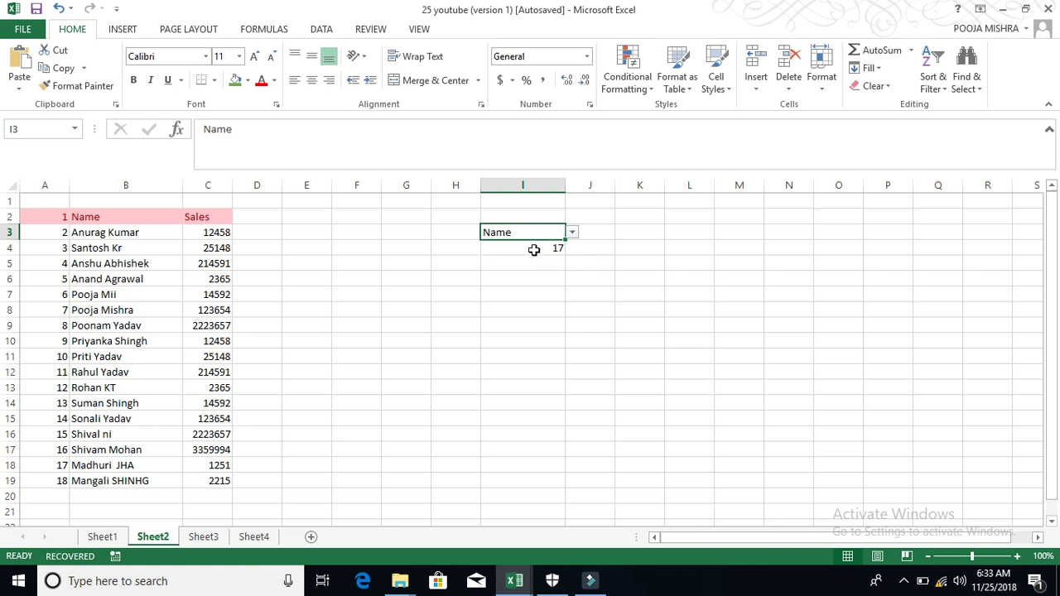
- Make cell I4 bold and switch cell I3's drop-down back to Total Sales
left_click(534, 249)
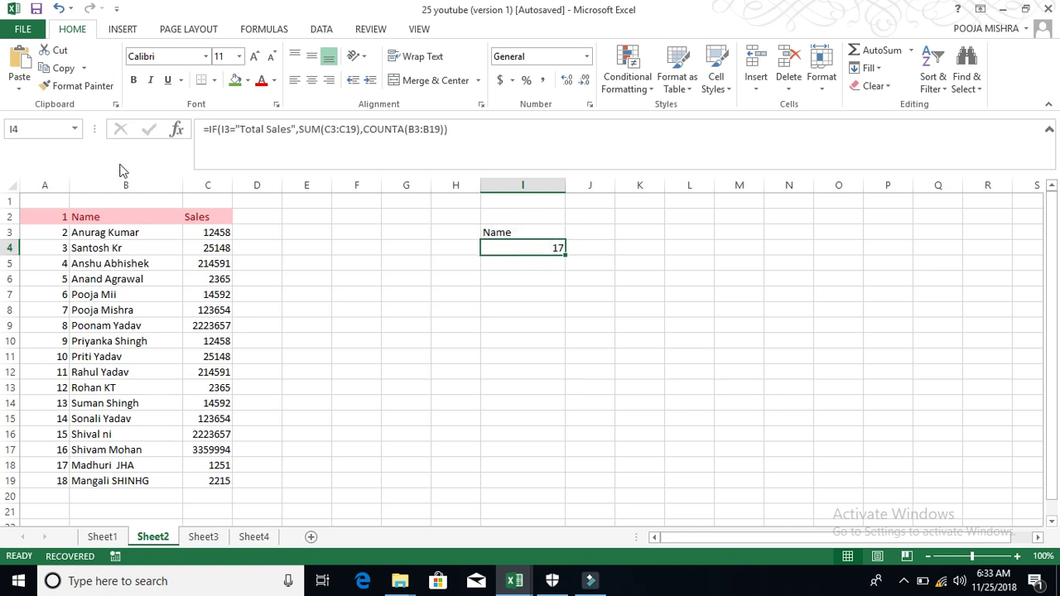
left_click(133, 80)
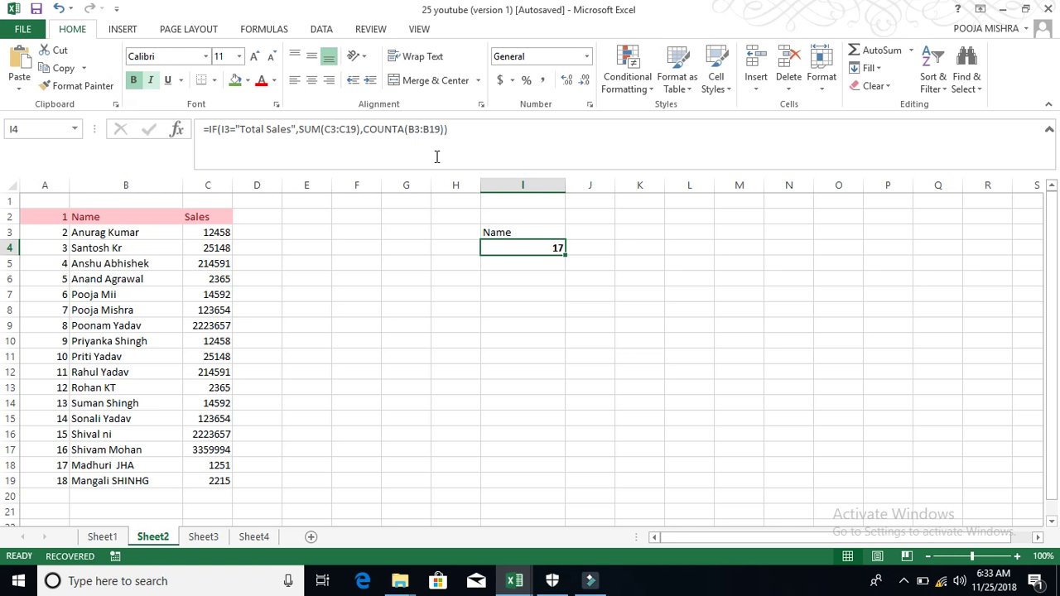
left_click(542, 232)
left_click(572, 235)
left_click(558, 255)
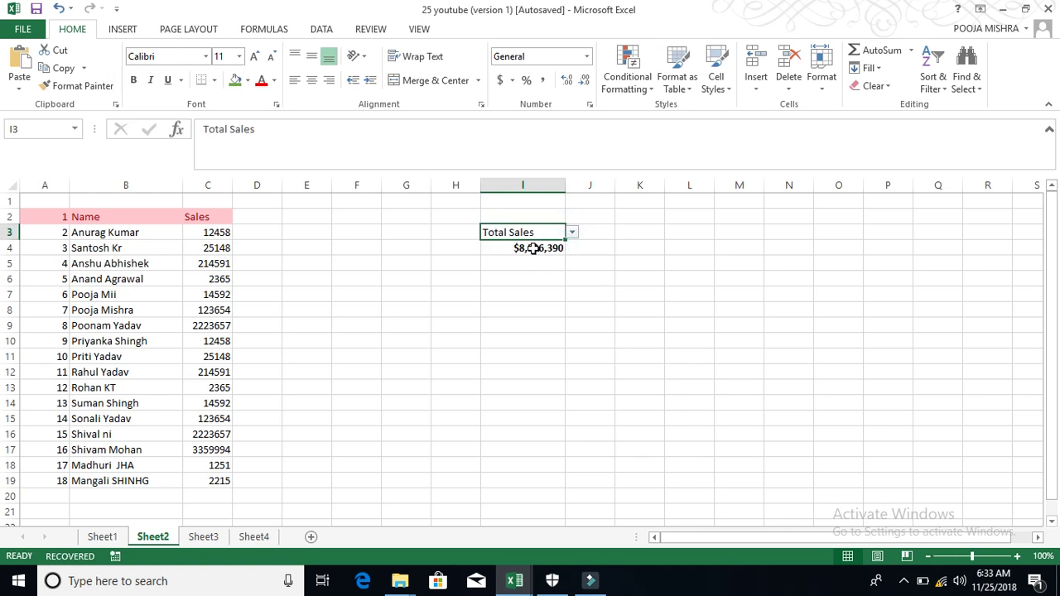
- Edit cell I4's existing conditional formatting rule so that its font style is Regular, and apply the change
left_click(531, 248)
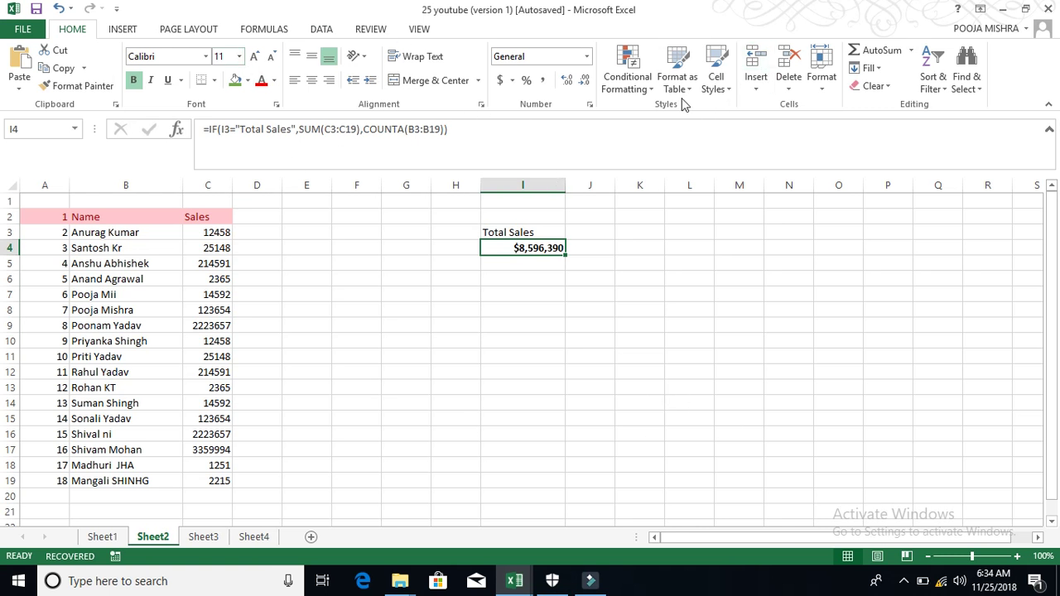
left_click(650, 93)
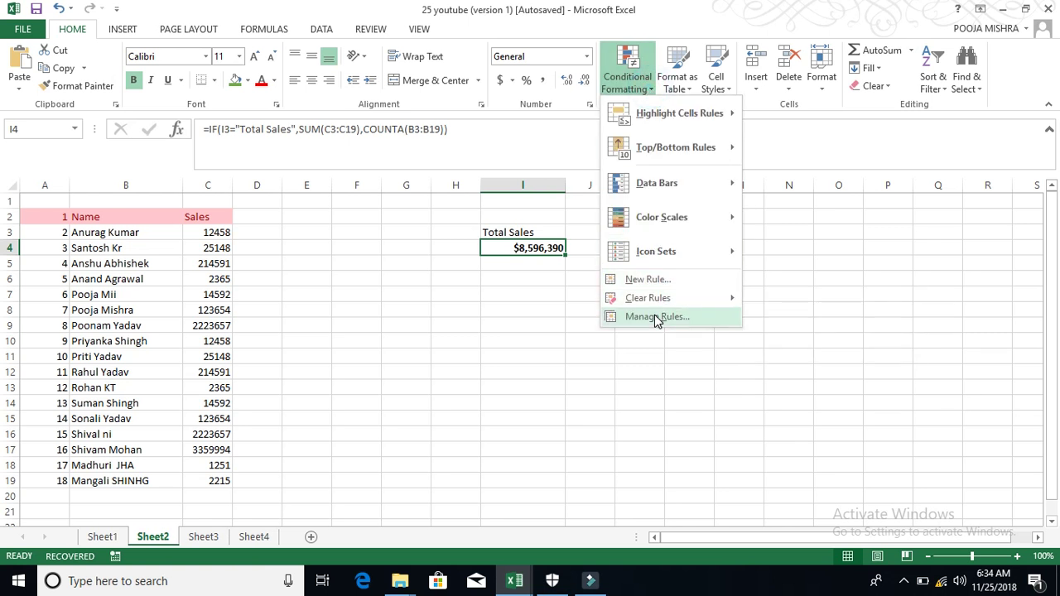
left_click(656, 318)
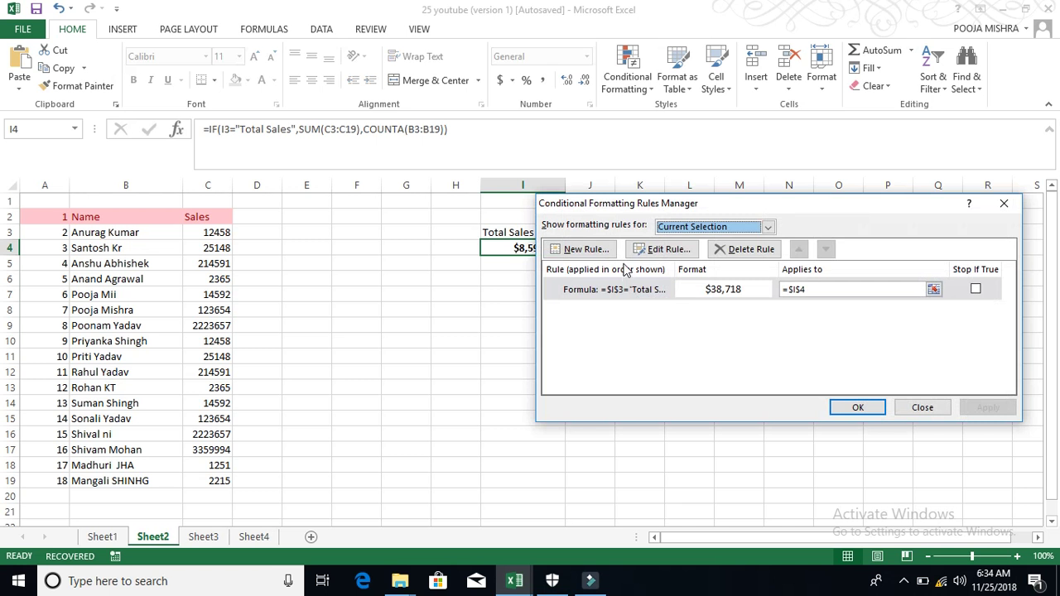
left_click(660, 250)
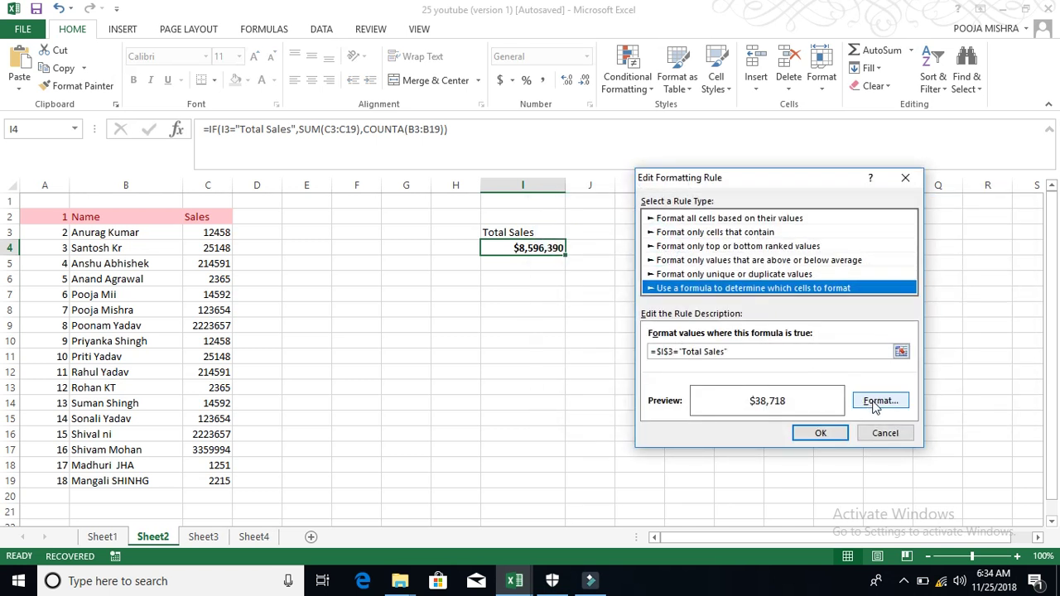
left_click(883, 401)
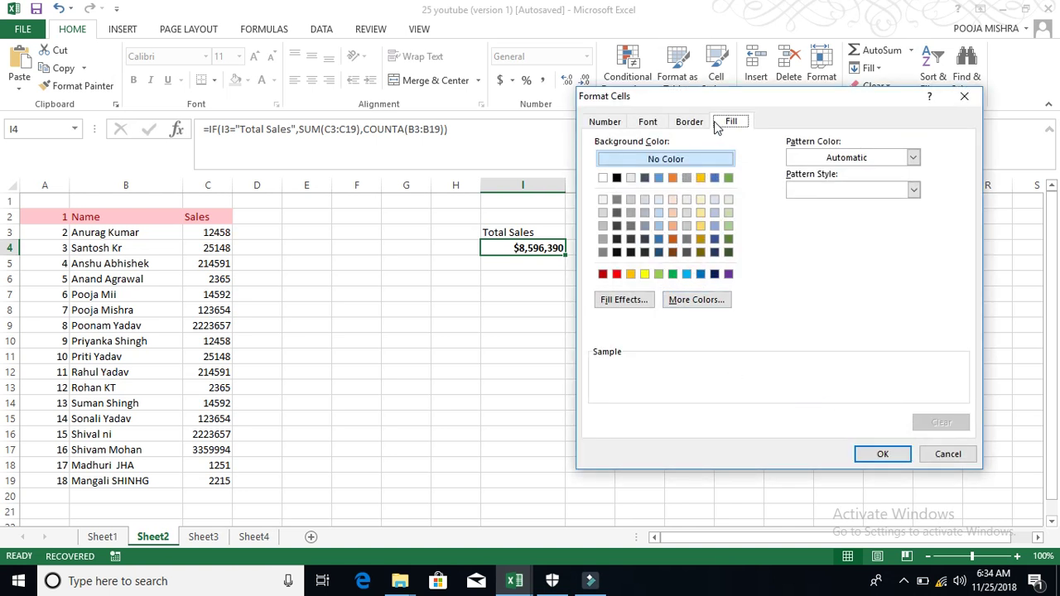
left_click(650, 122)
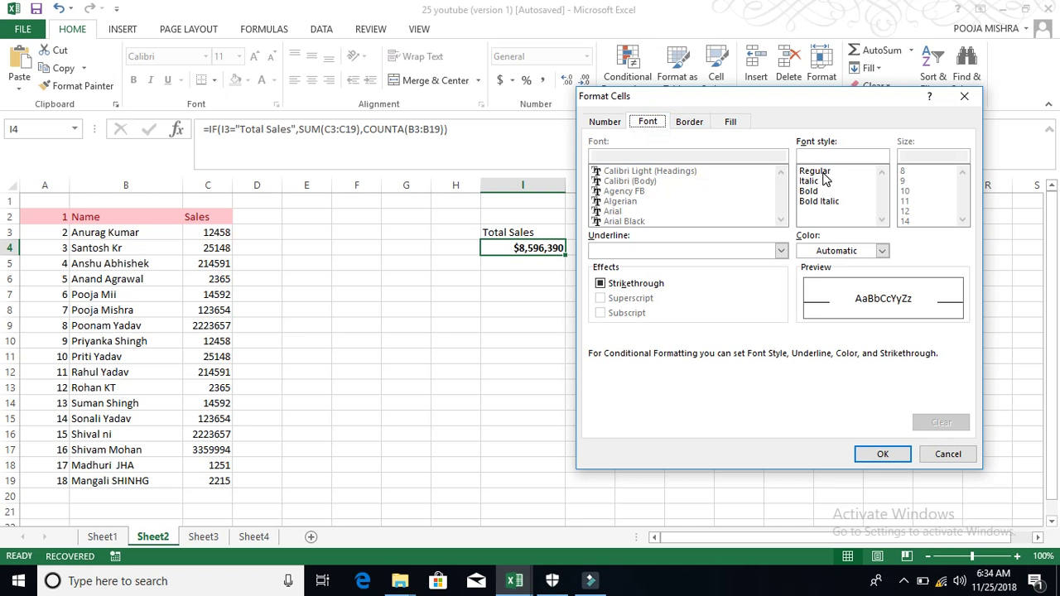
left_click(820, 171)
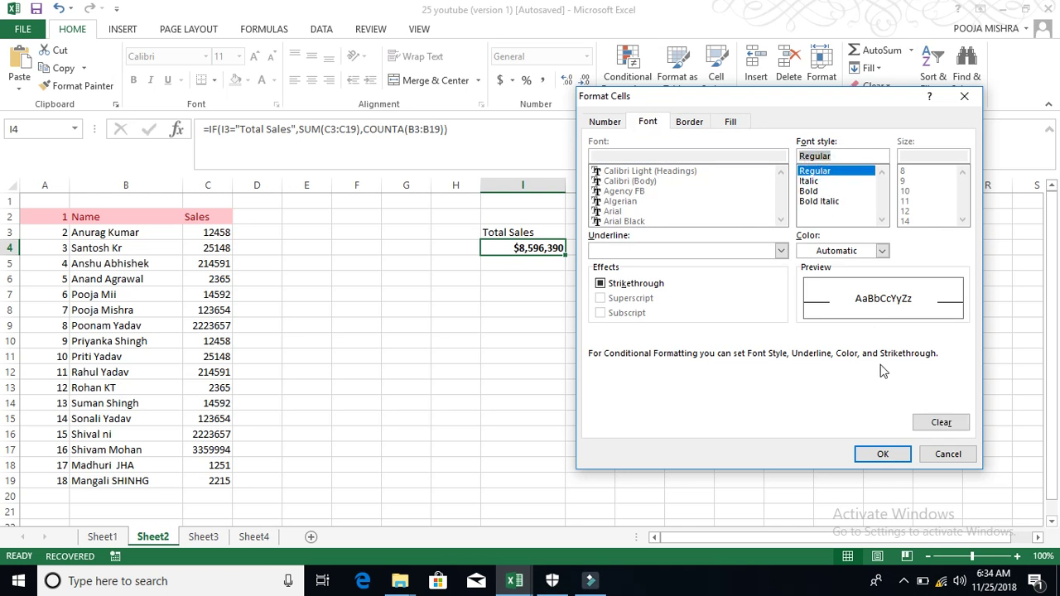
left_click(878, 453)
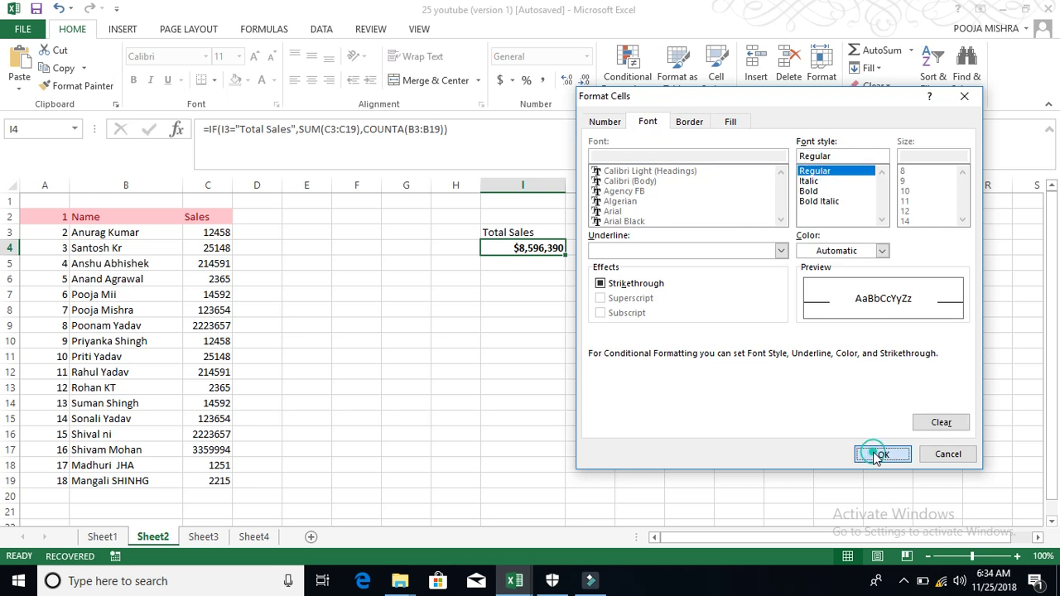
left_click(820, 433)
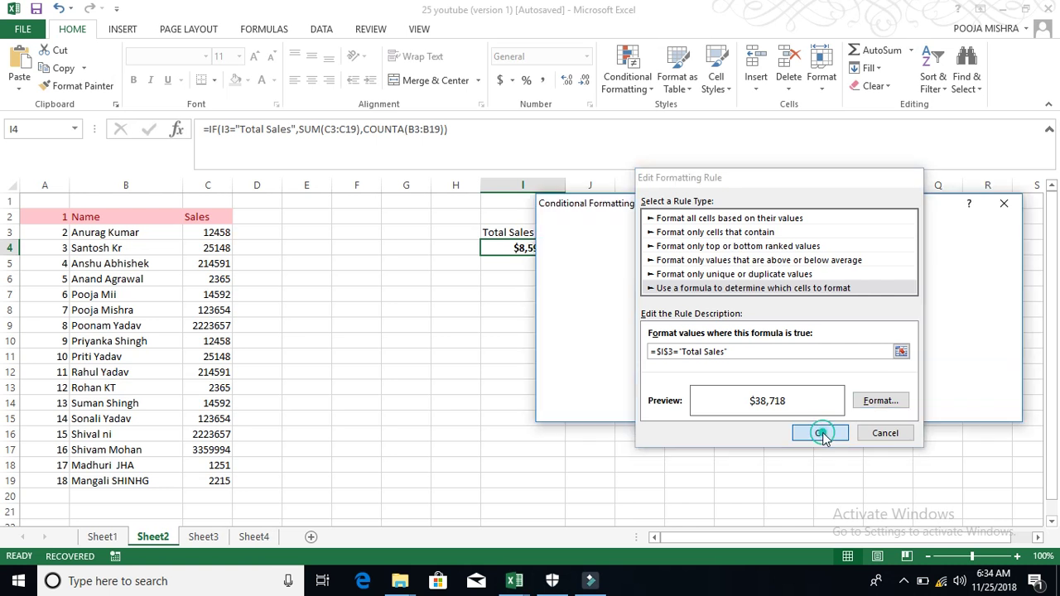
left_click(854, 407)
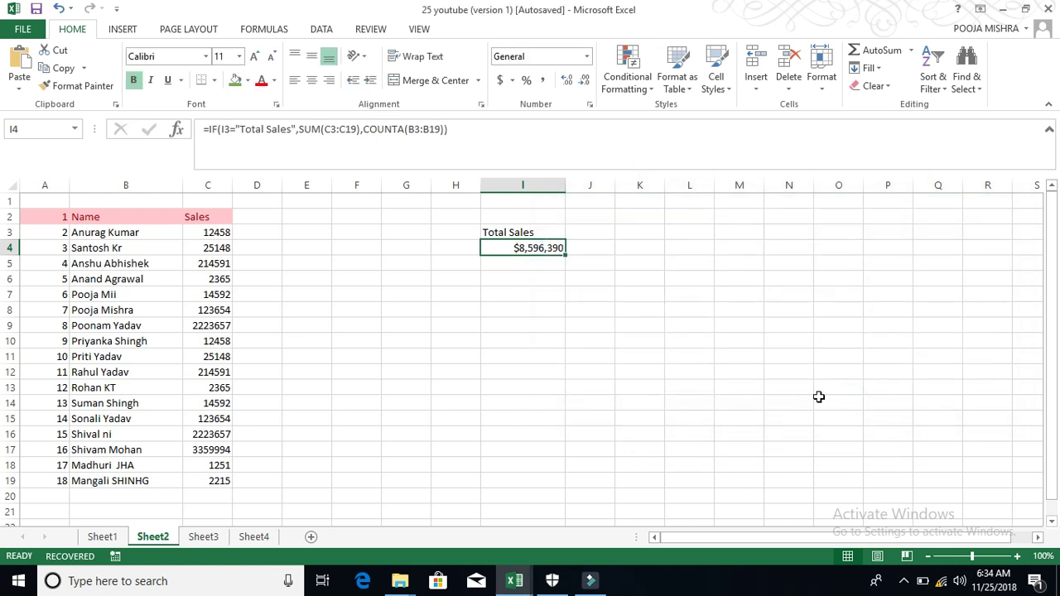
- Set cell I3's drop-down to Name to check the edited font style rule
left_click(548, 232)
left_click(573, 232)
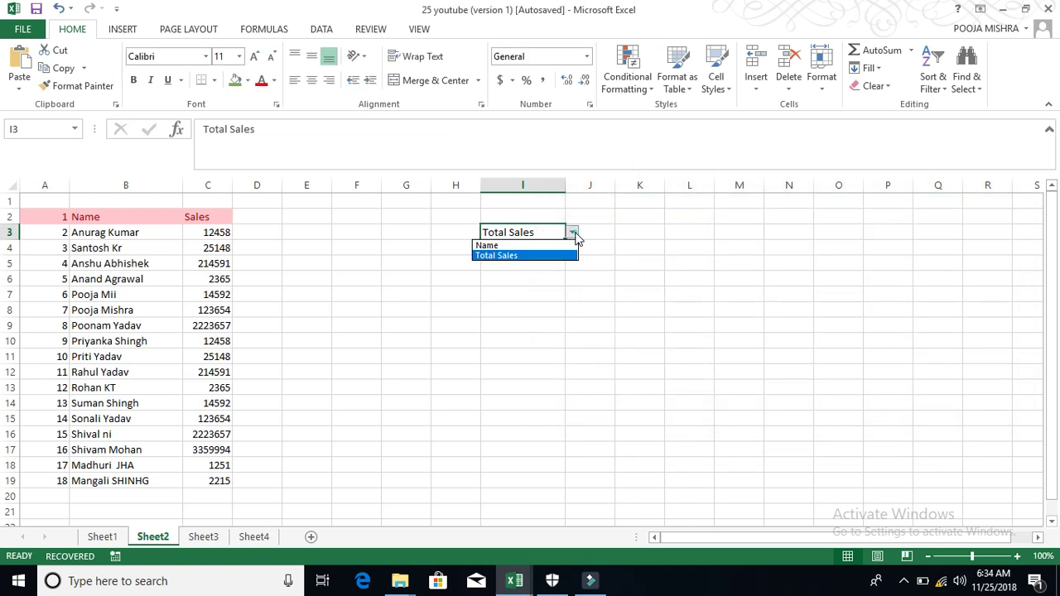
left_click(562, 246)
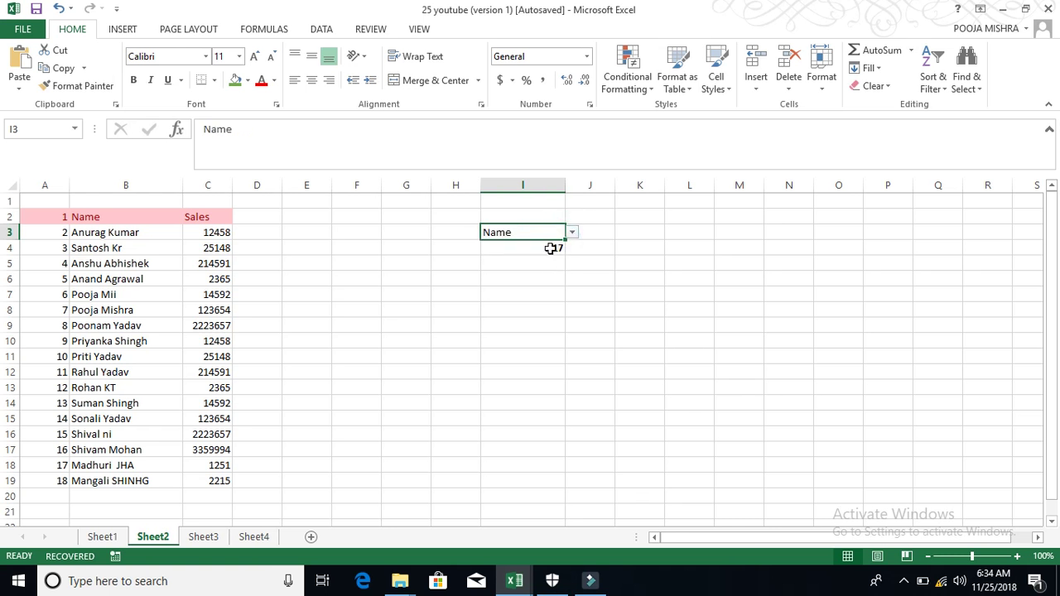
- Check cell I4's conditional formatting by switching cell I3's drop-down between Total Sales and Name, leaving it on Total Sales
left_click(573, 232)
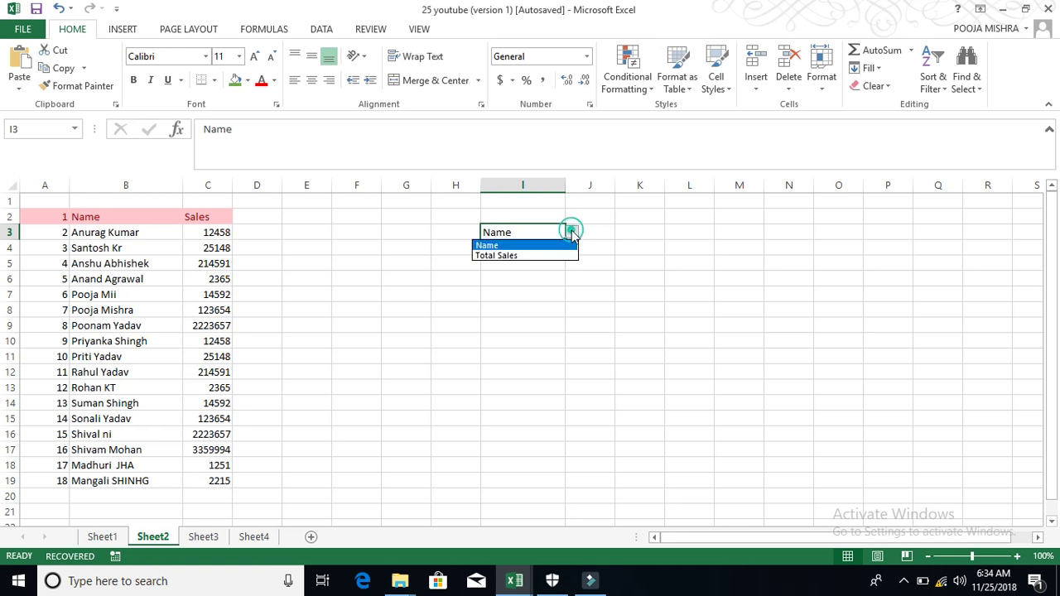
left_click(561, 256)
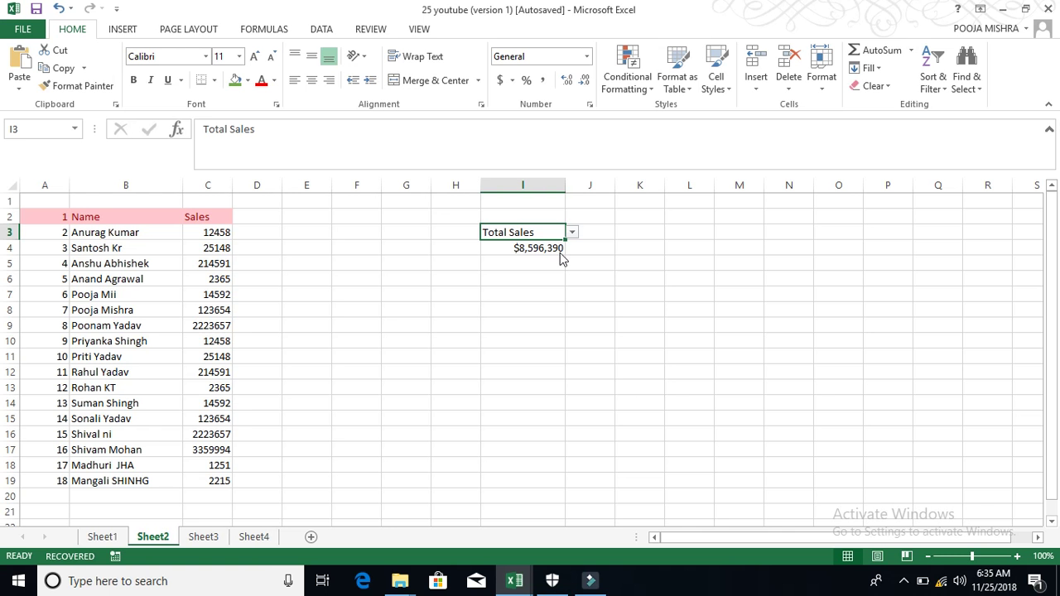
left_click(573, 232)
left_click(537, 246)
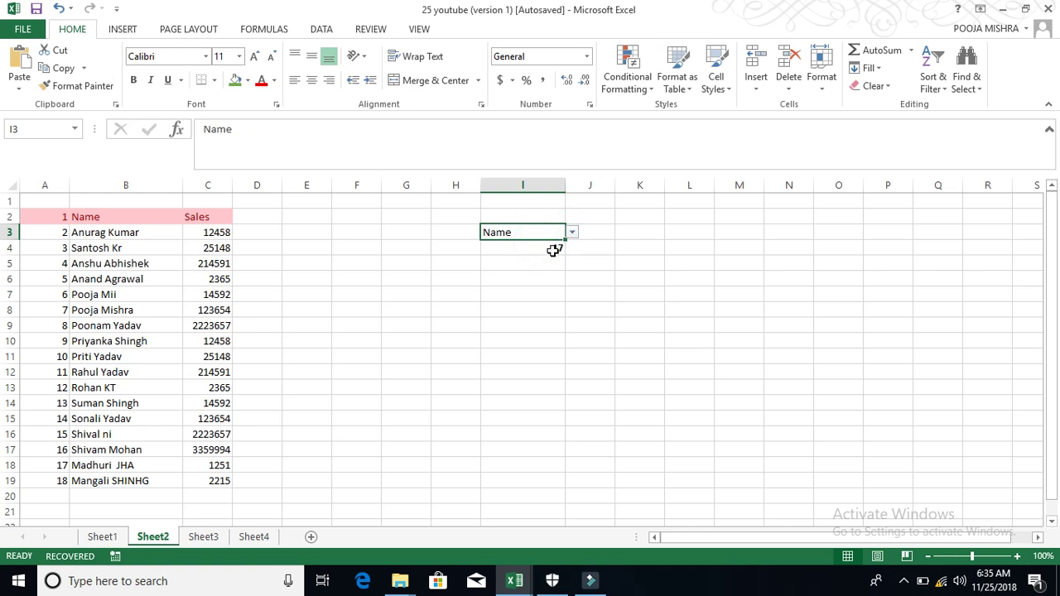
left_click(572, 232)
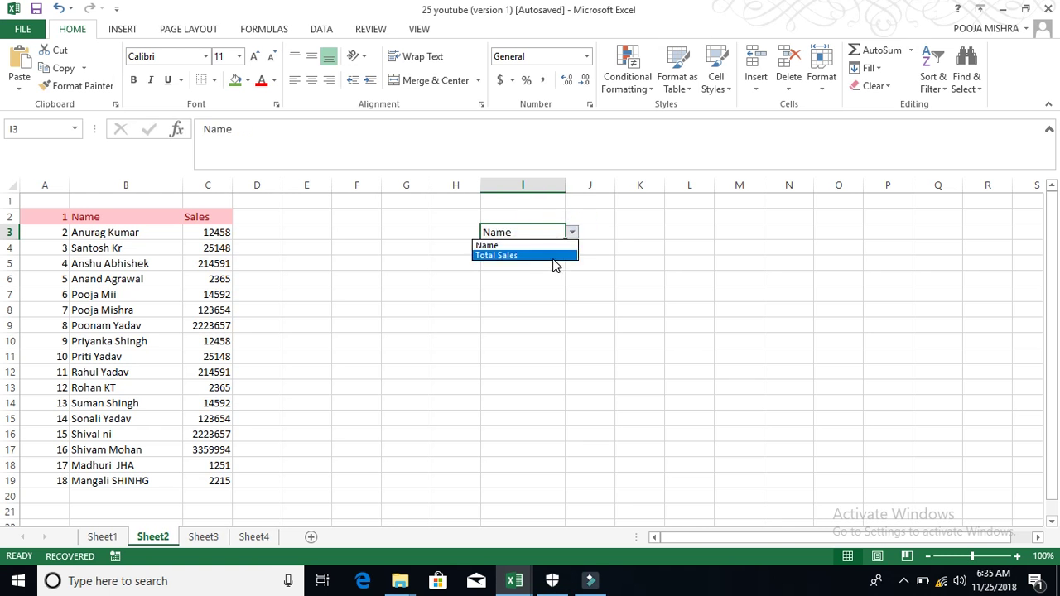
left_click(553, 256)
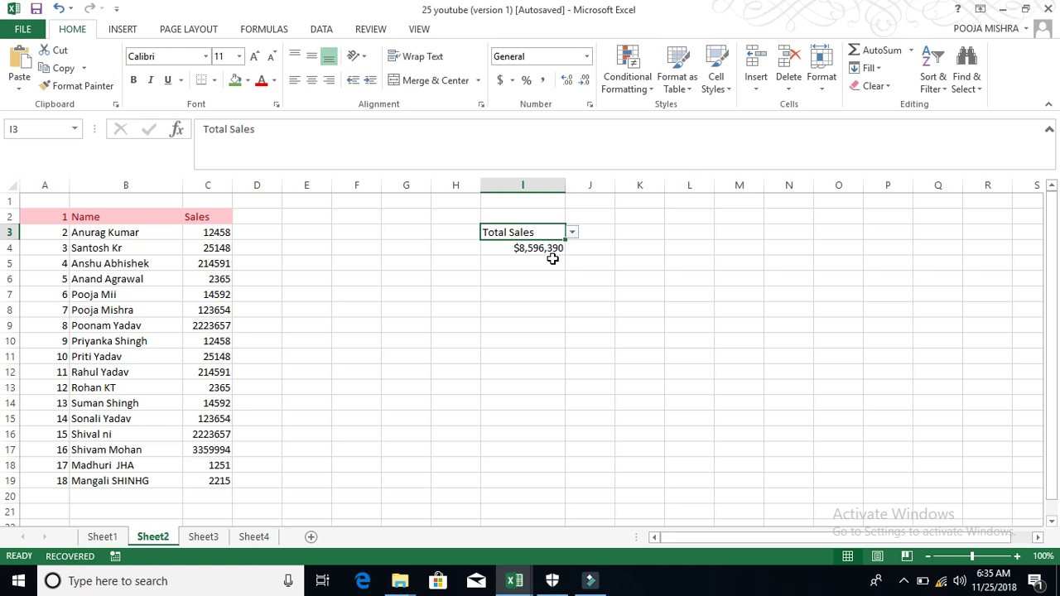
left_click(905, 582)
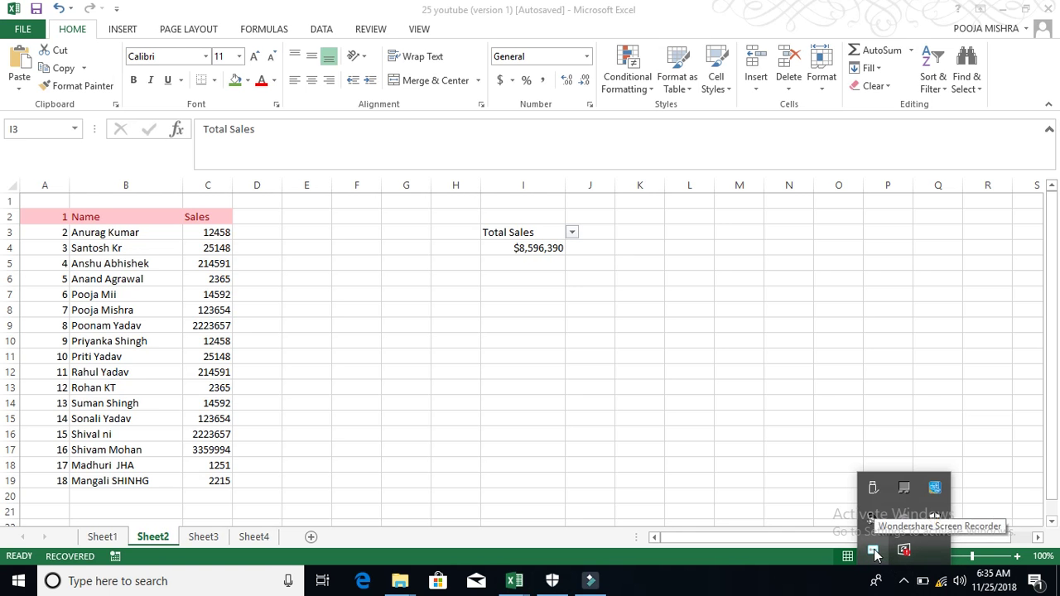
right_click(874, 552)
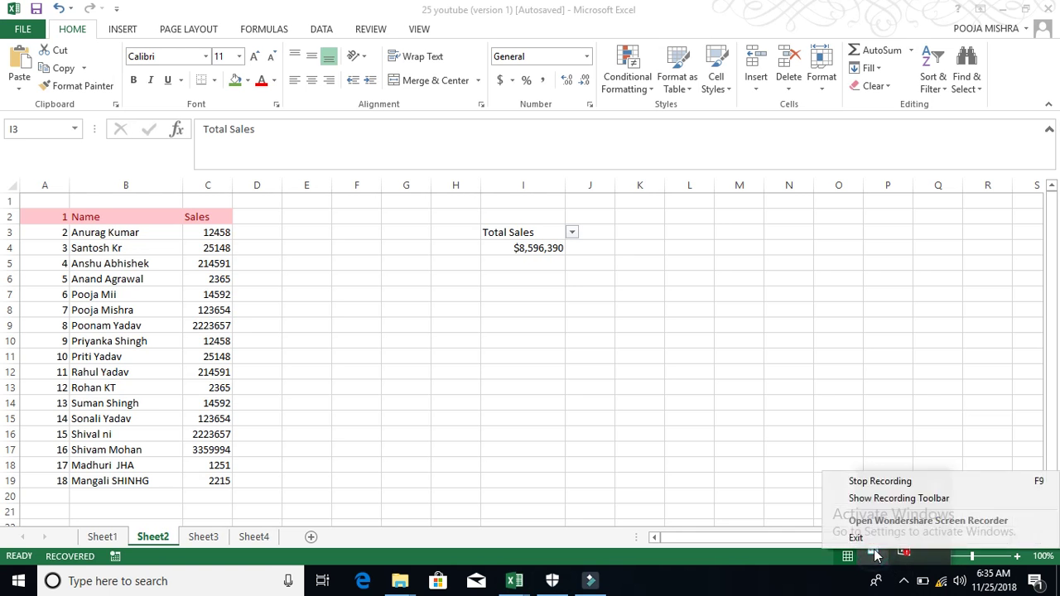